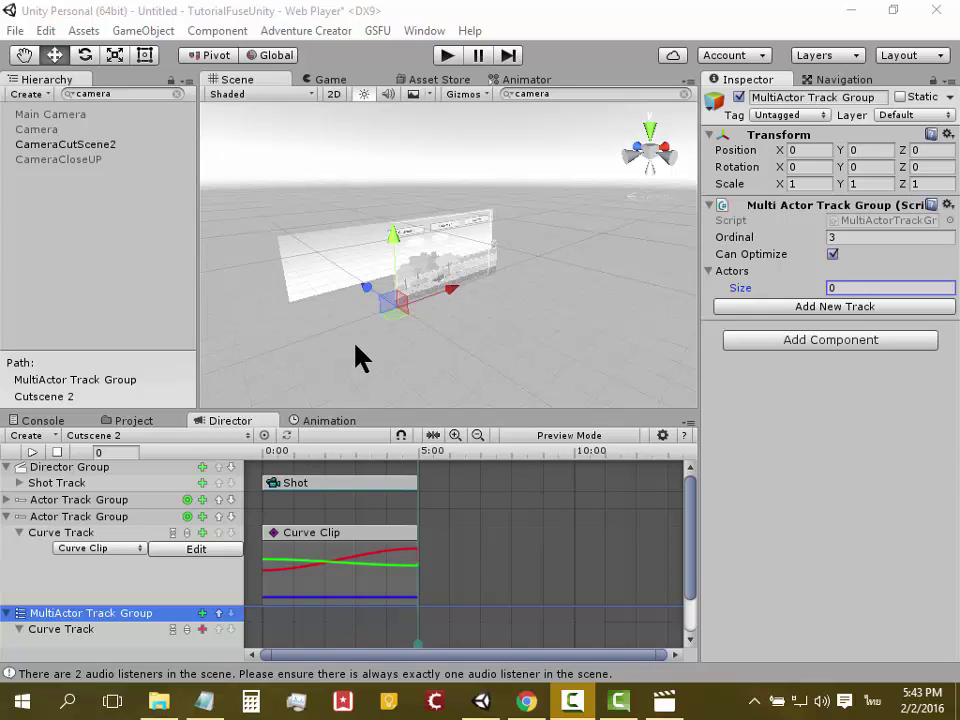
Set the MultiActor Track Group's Actors size to 2
left_click(50, 437)
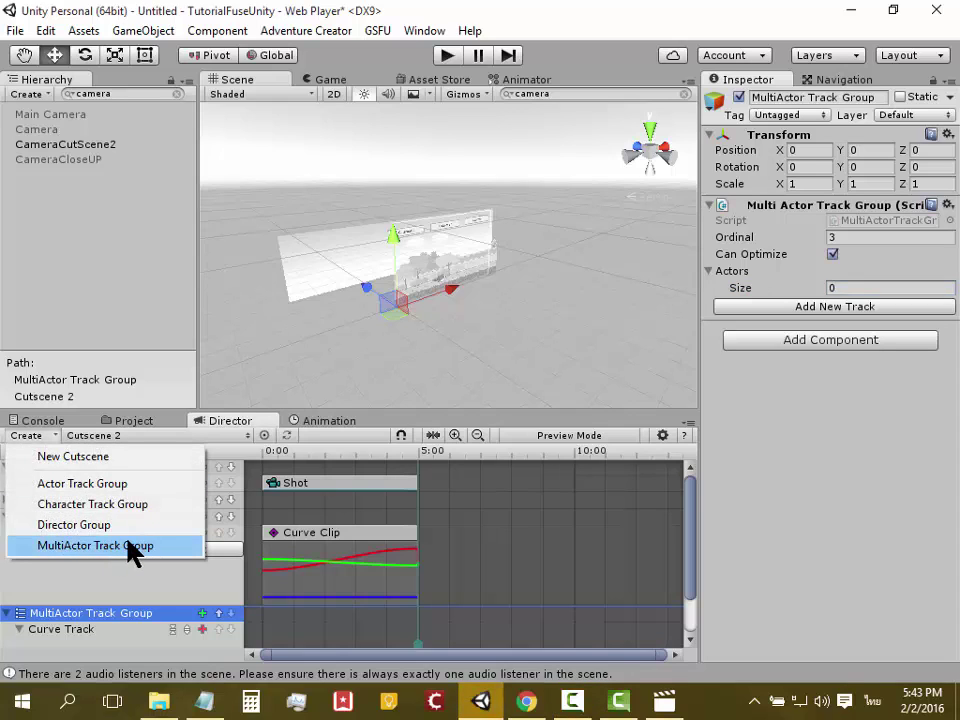
left_click(100, 625)
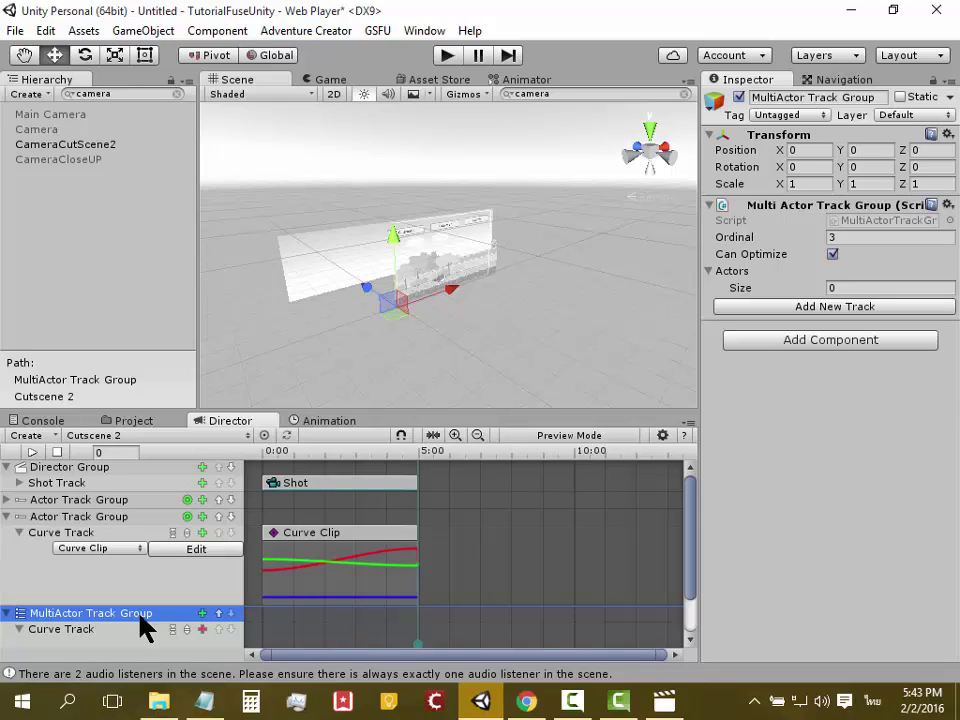
left_click(839, 288)
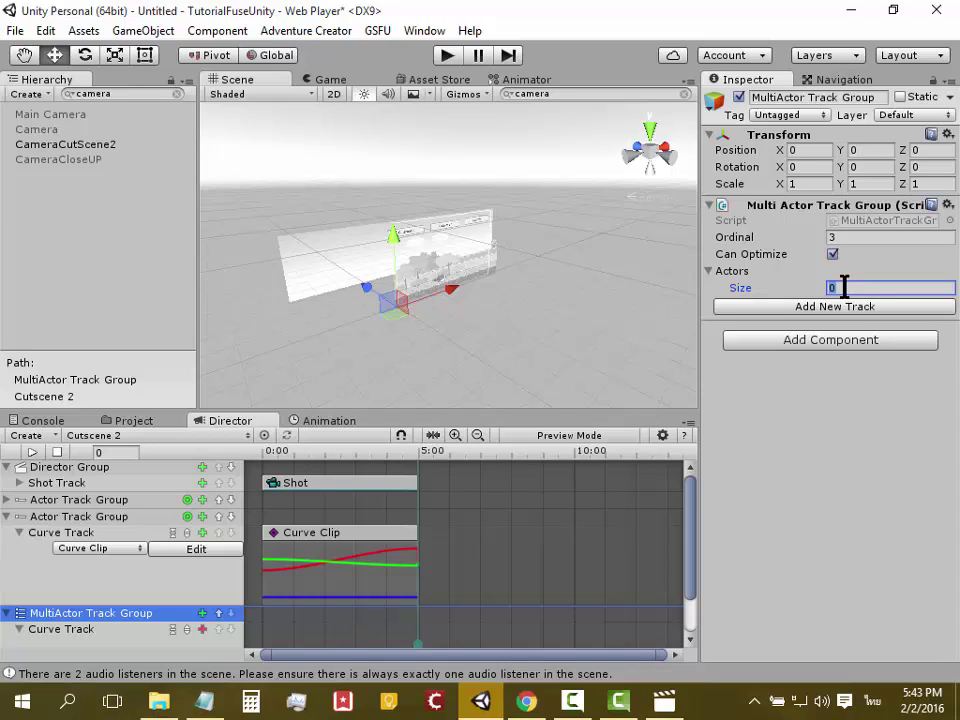
type("2")
key("Return")
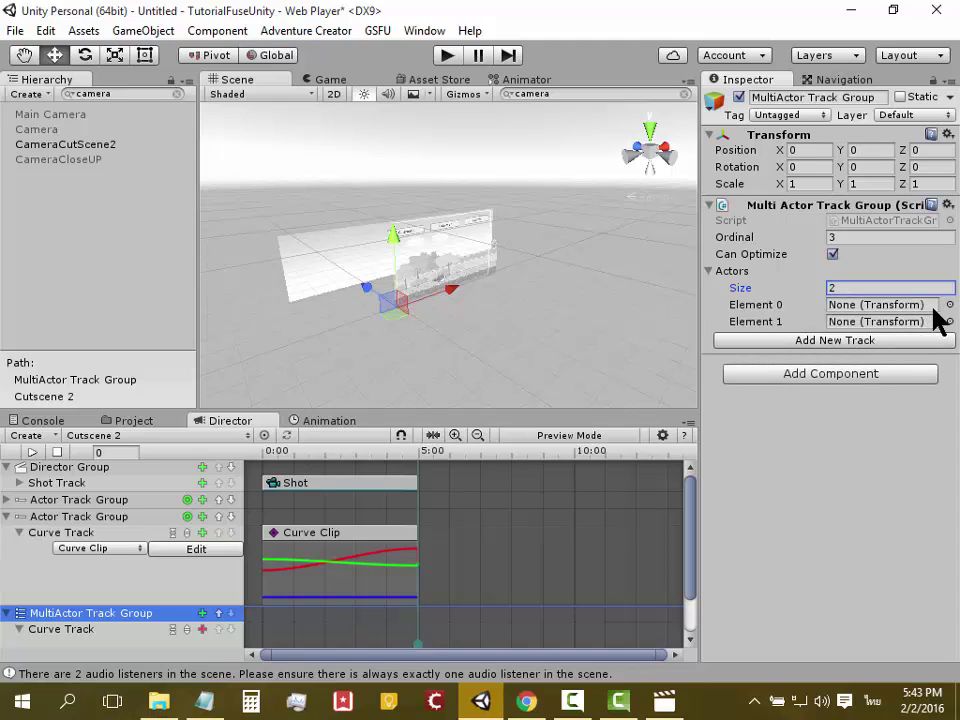
Leave Element 0 set to None and orbit the Scene view toward the backdrop
left_click(949, 305)
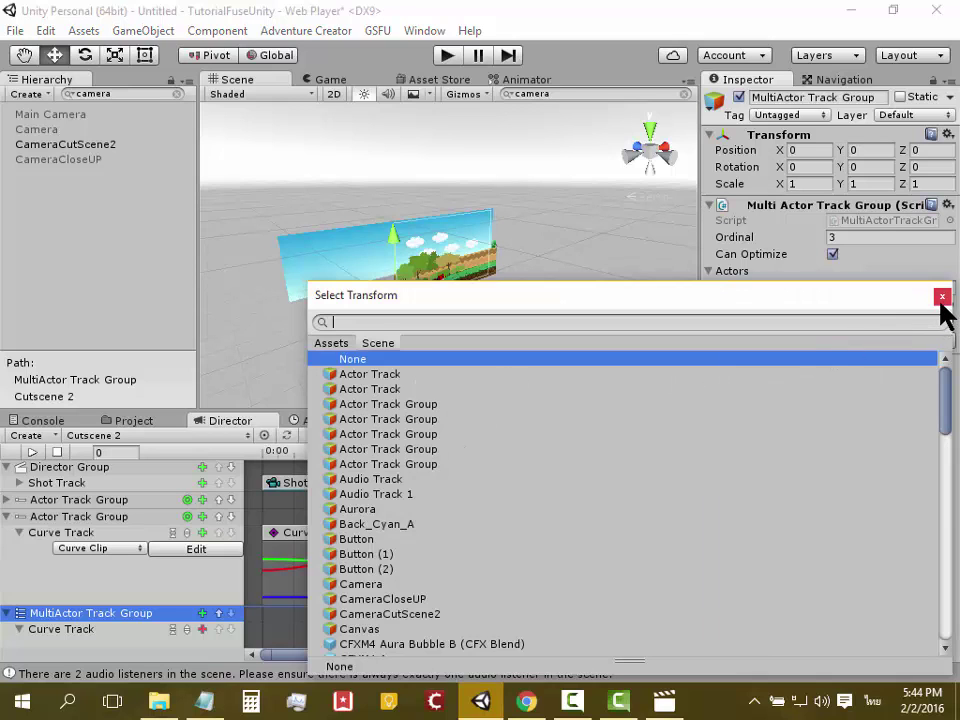
left_click(941, 297)
left_click_drag(570, 297, 360, 201, "alt")
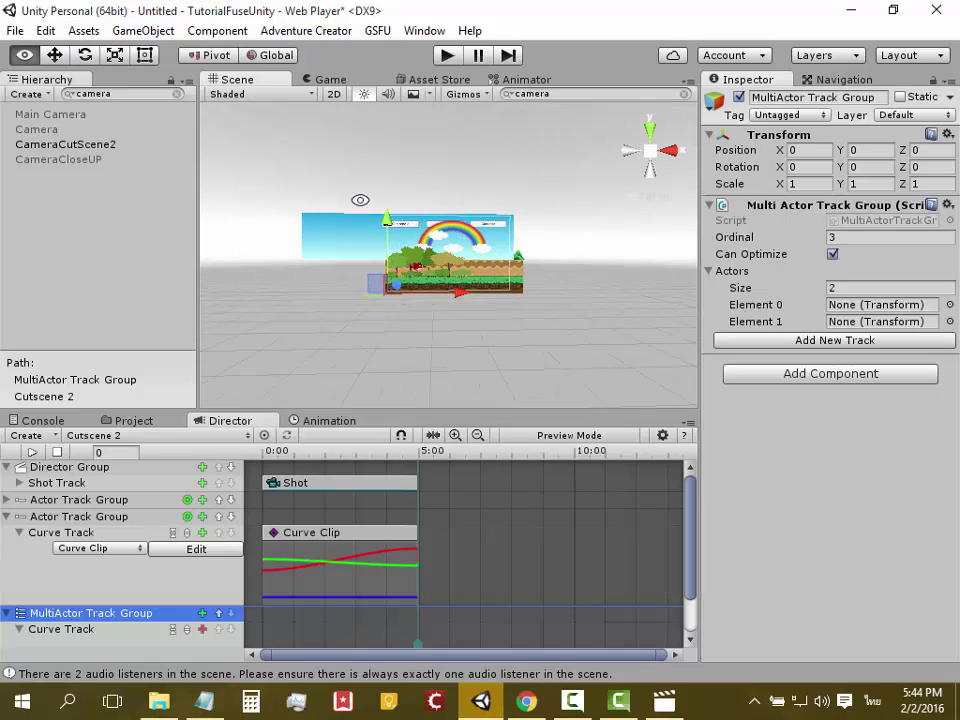
scroll(472, 322, "up", 1)
scroll(472, 322, "up", 2)
mouse_move(476, 321)
left_mouse_down("alt")
mouse_move(468, 381)
mouse_move(455, 372)
left_mouse_up("alt")
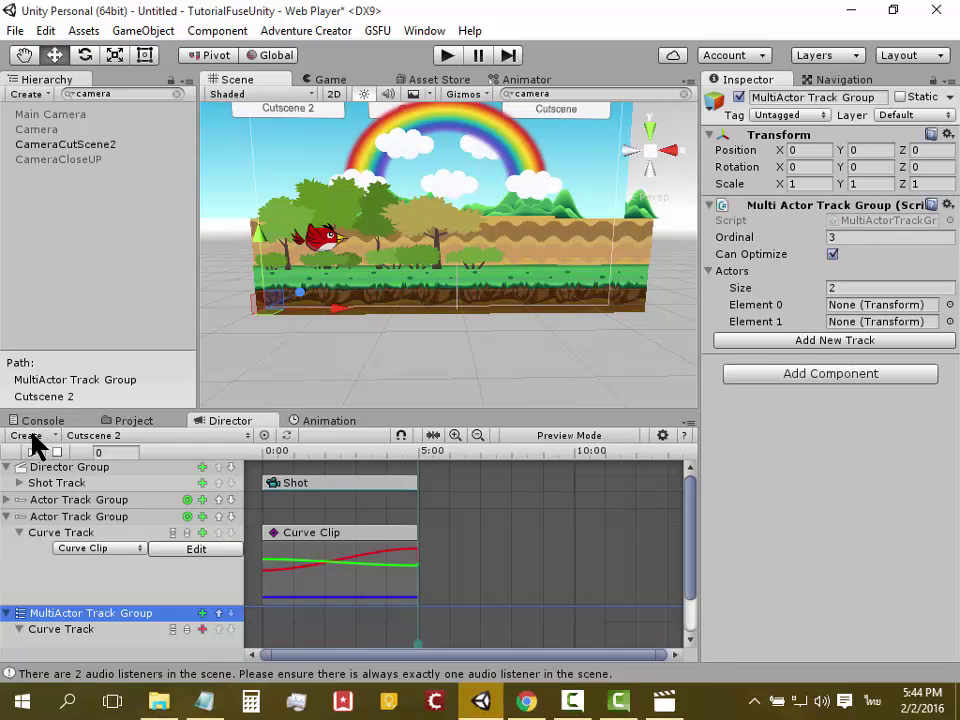
Browse the Project assets to _Creepy_Cat > 2D GamesAssets_Vol_1 > _Birds
left_click(108, 422)
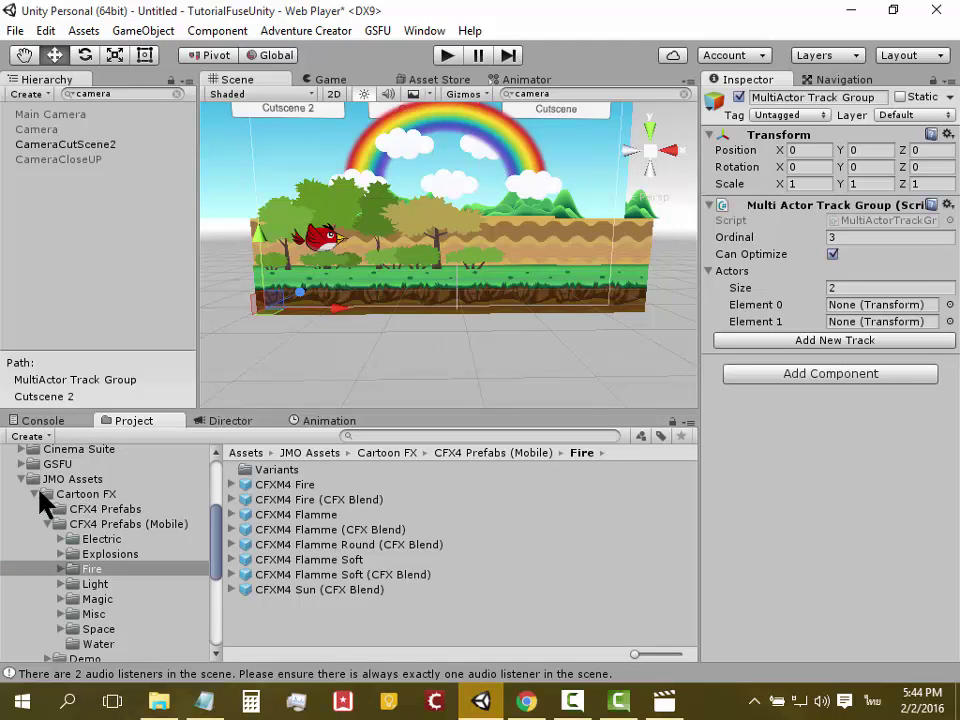
scroll(25, 490, "up", 3)
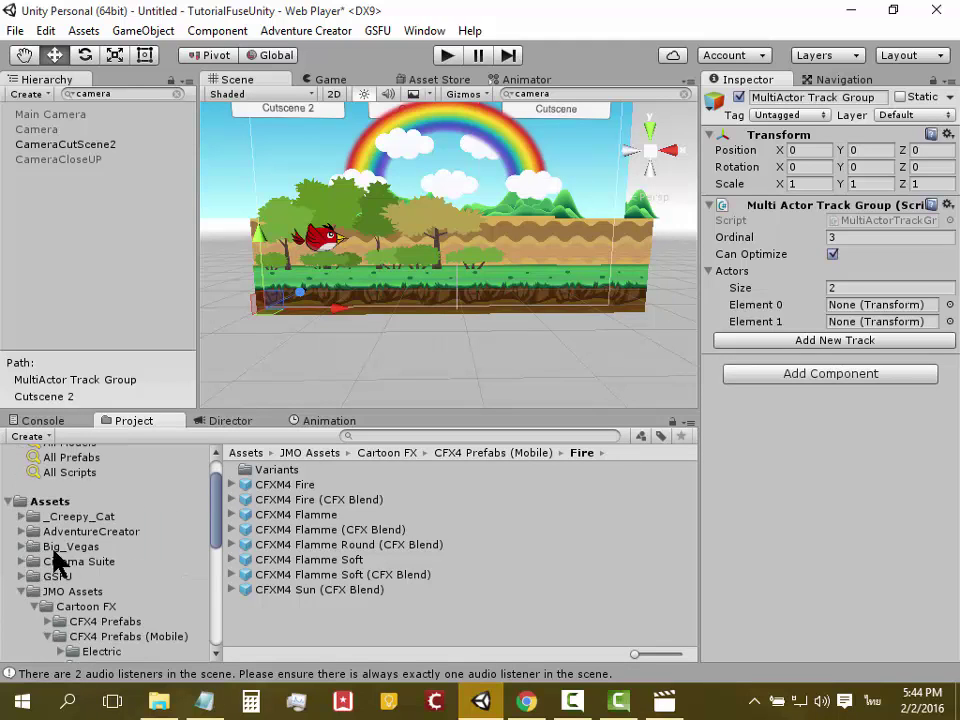
left_click(21, 516)
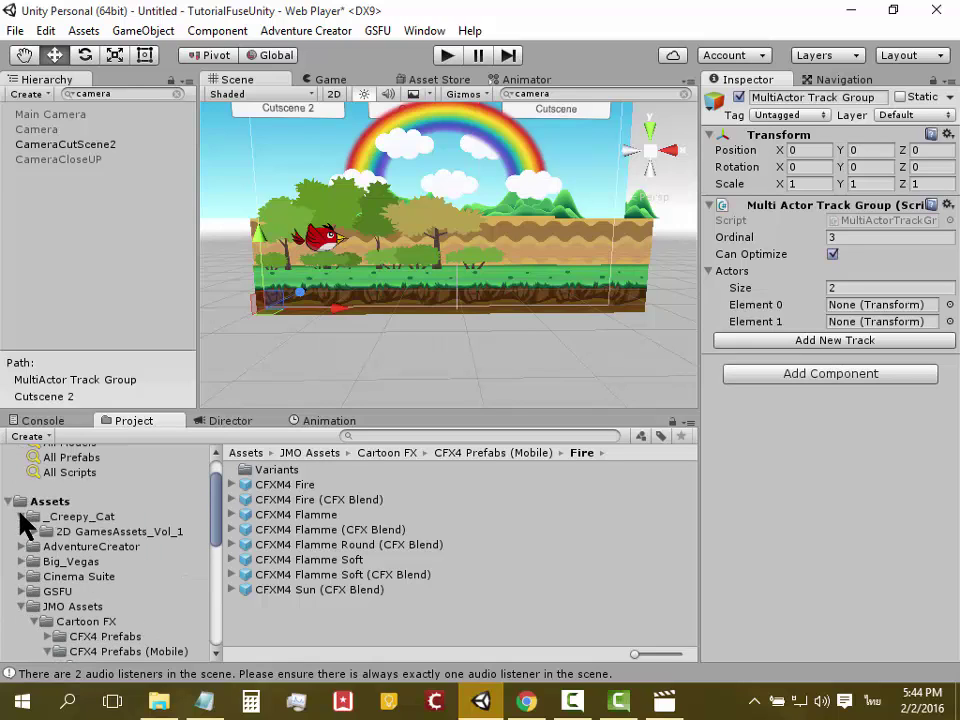
left_click(34, 532)
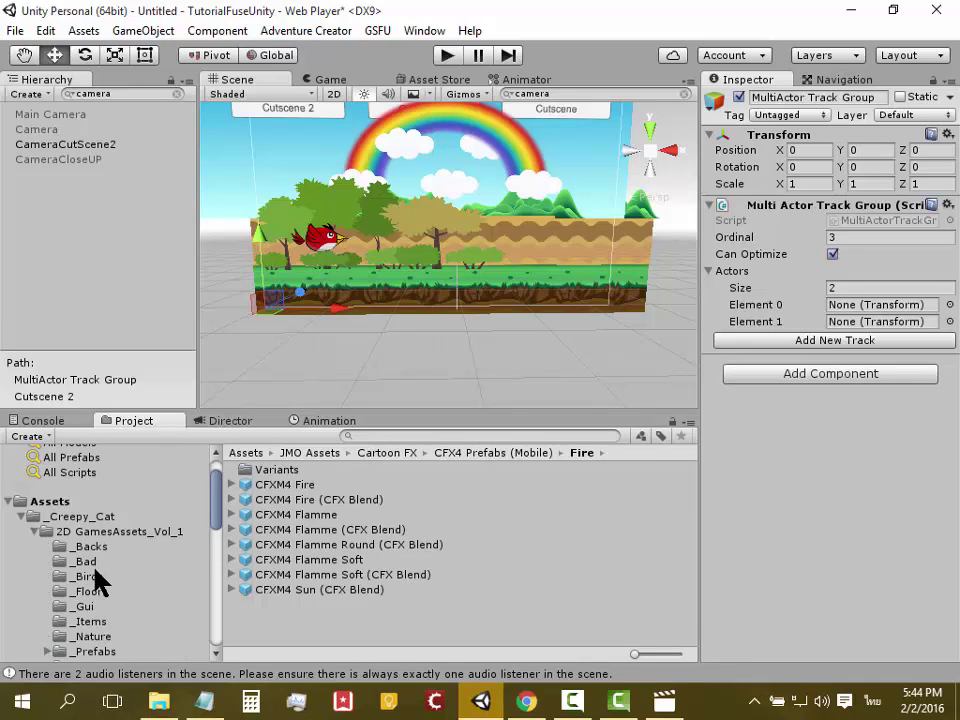
left_click(90, 576)
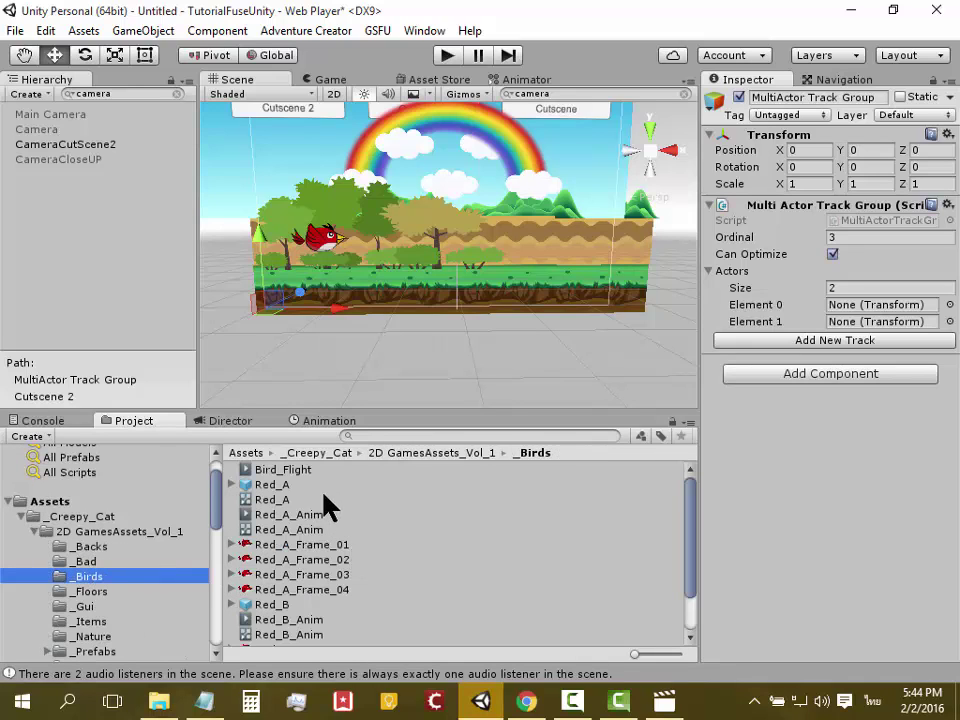
scroll(383, 585, "down", 2)
Drag Red_B into the Scene and switch the view to 2D
mouse_move(270, 552)
left_mouse_down()
mouse_move(450, 293)
mouse_move(470, 242)
left_mouse_up()
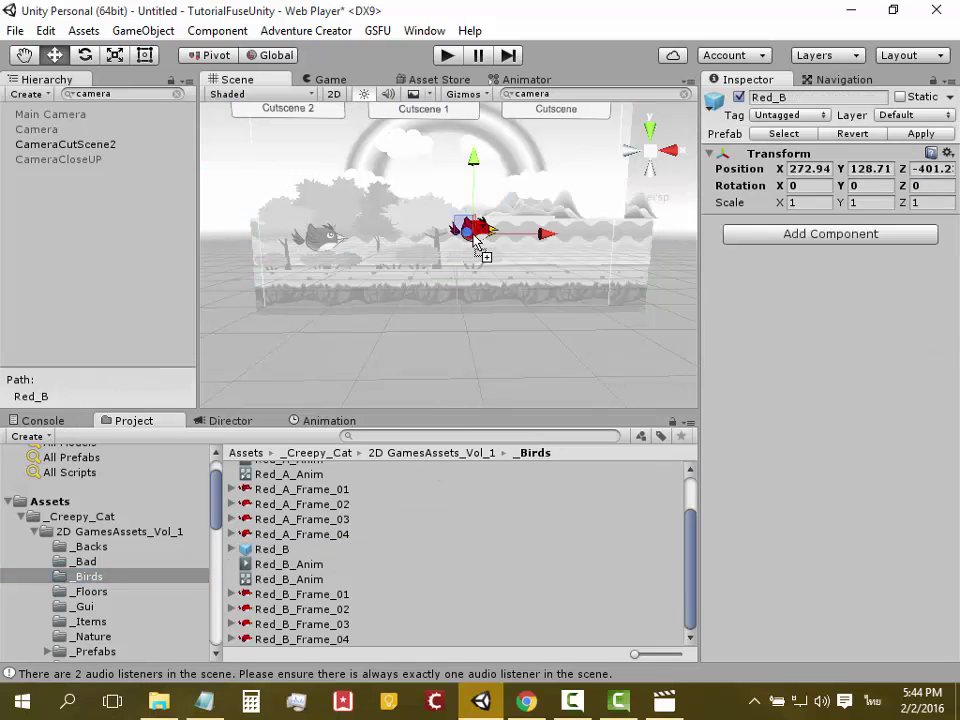
scroll(500, 310, "up", 3)
scroll(502, 310, "down", 1)
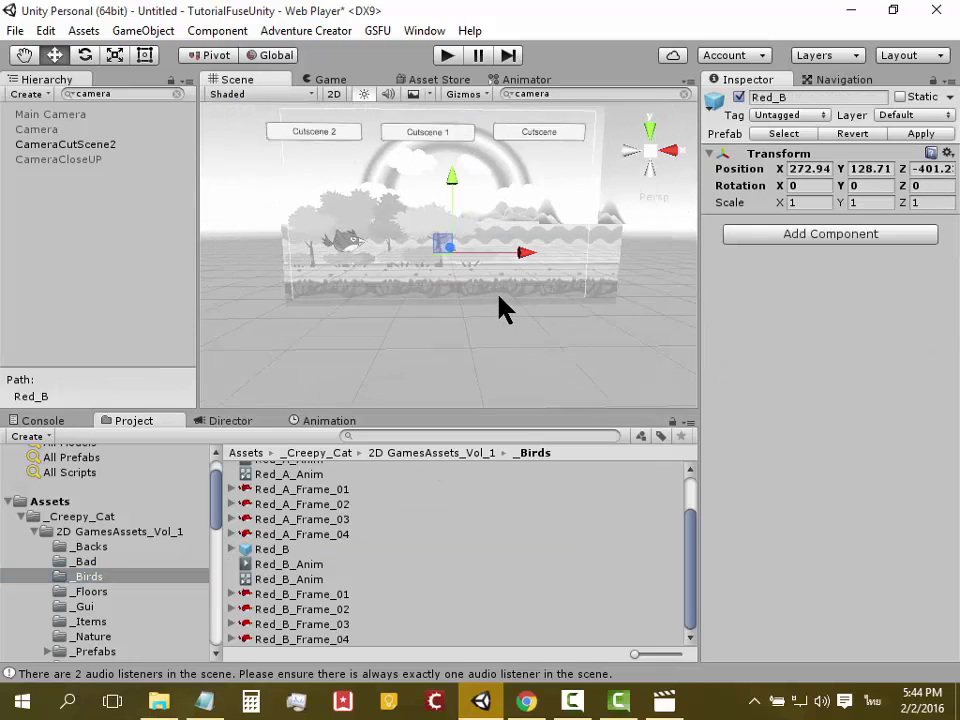
scroll(502, 310, "up", 1)
scroll(502, 310, "down", 1)
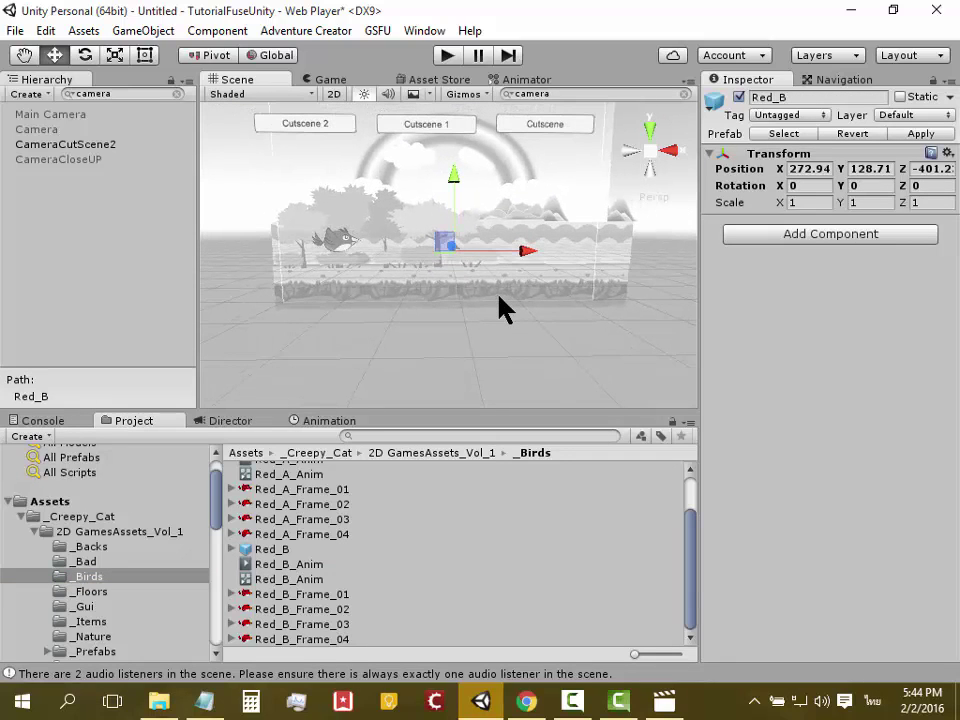
left_click(334, 95)
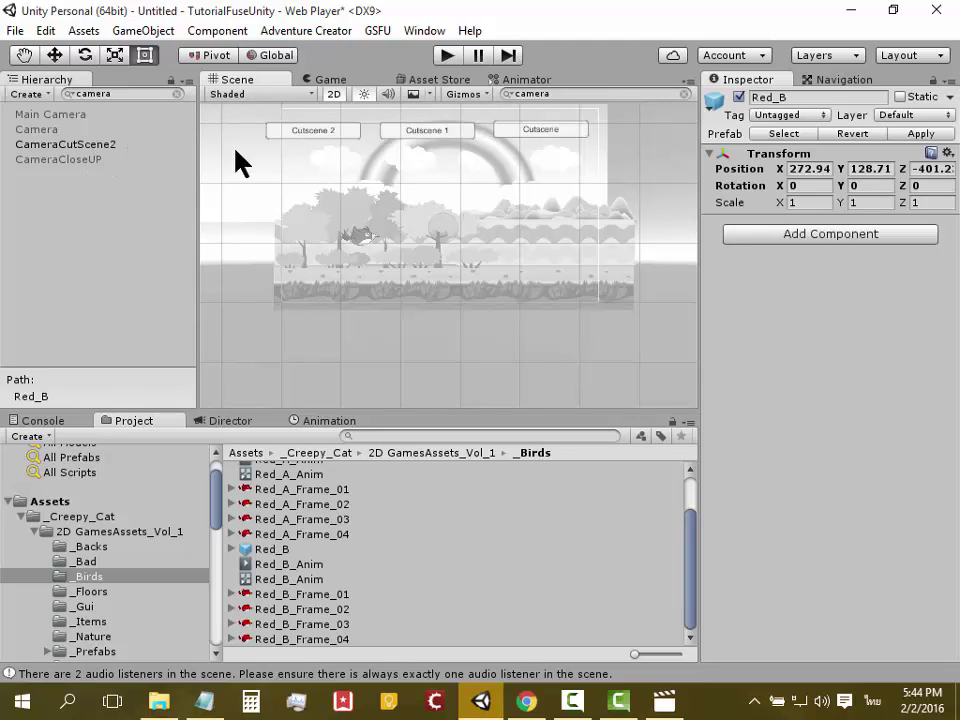
Clear the Hierarchy search and select Red_B_Anim under Red_B
left_click(128, 93)
key("BackSpace")
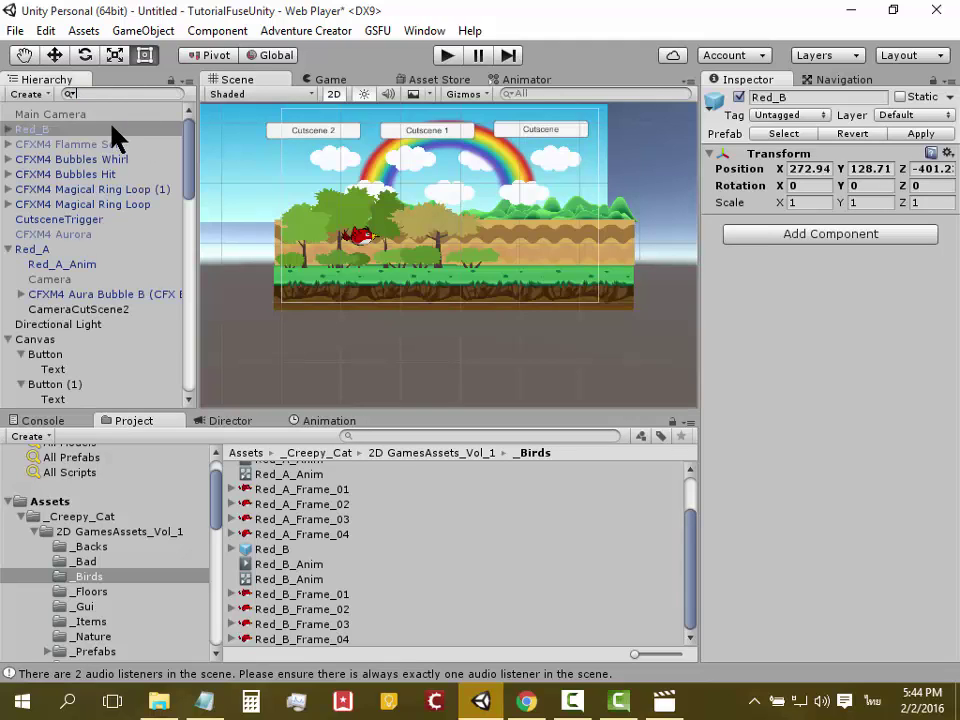
left_click(8, 129)
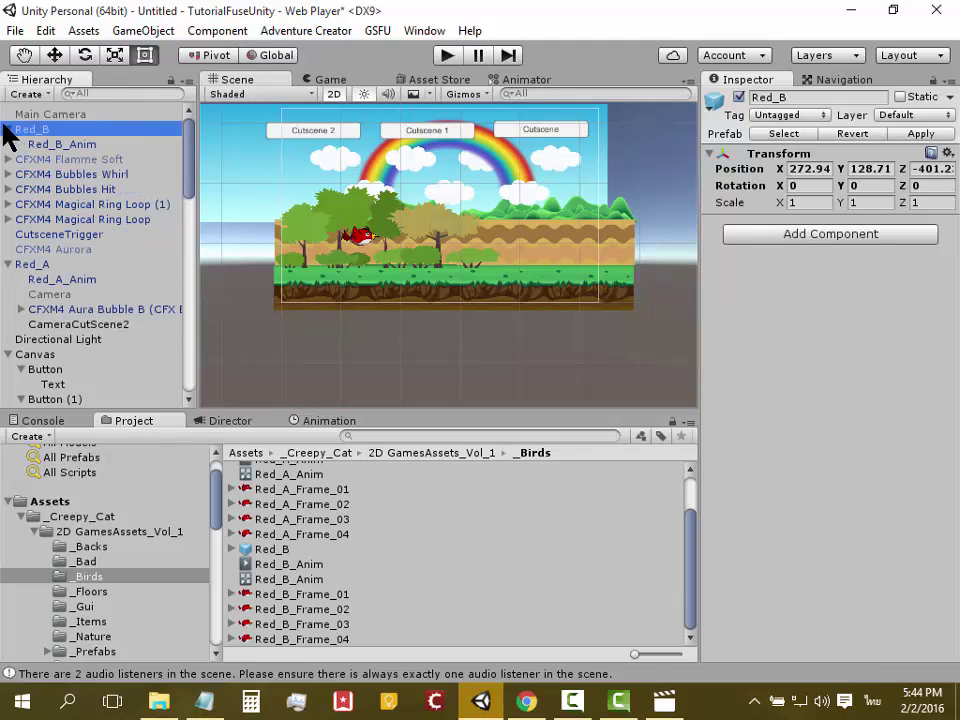
left_click(81, 145)
Set Red_B_Anim's Sprite Renderer Order in Layer to 4, then reselect Red_B
left_click(839, 330)
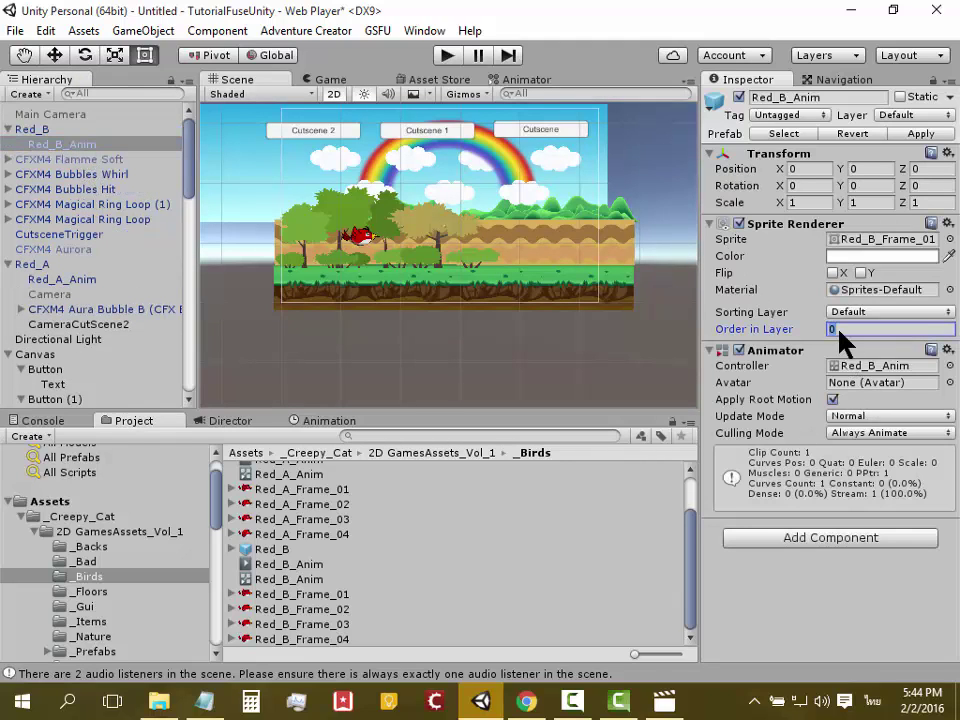
type("4")
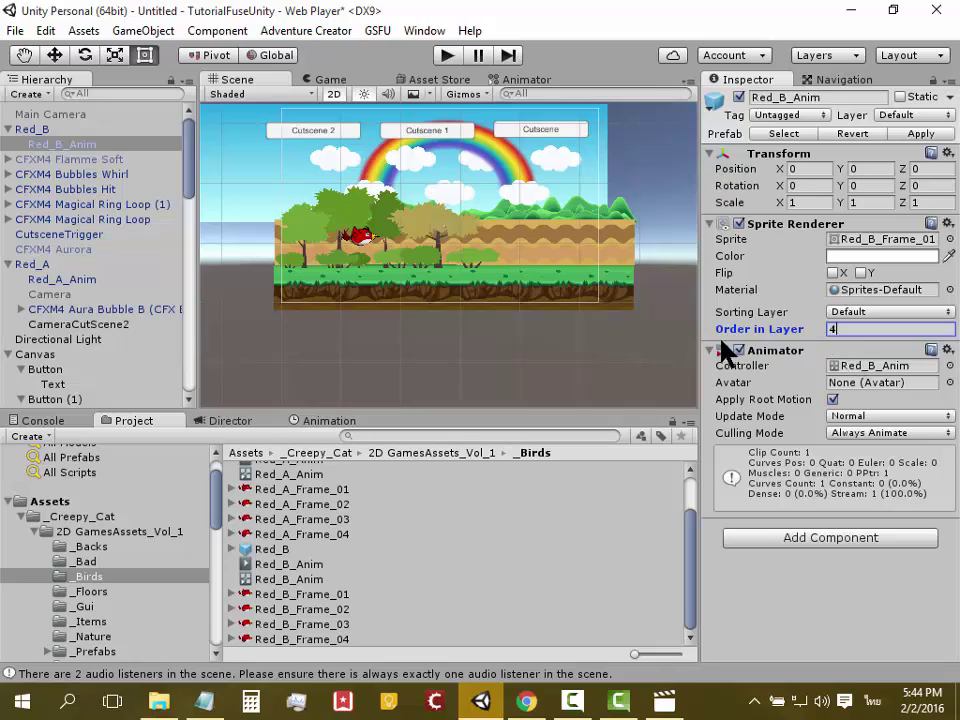
left_click(484, 343)
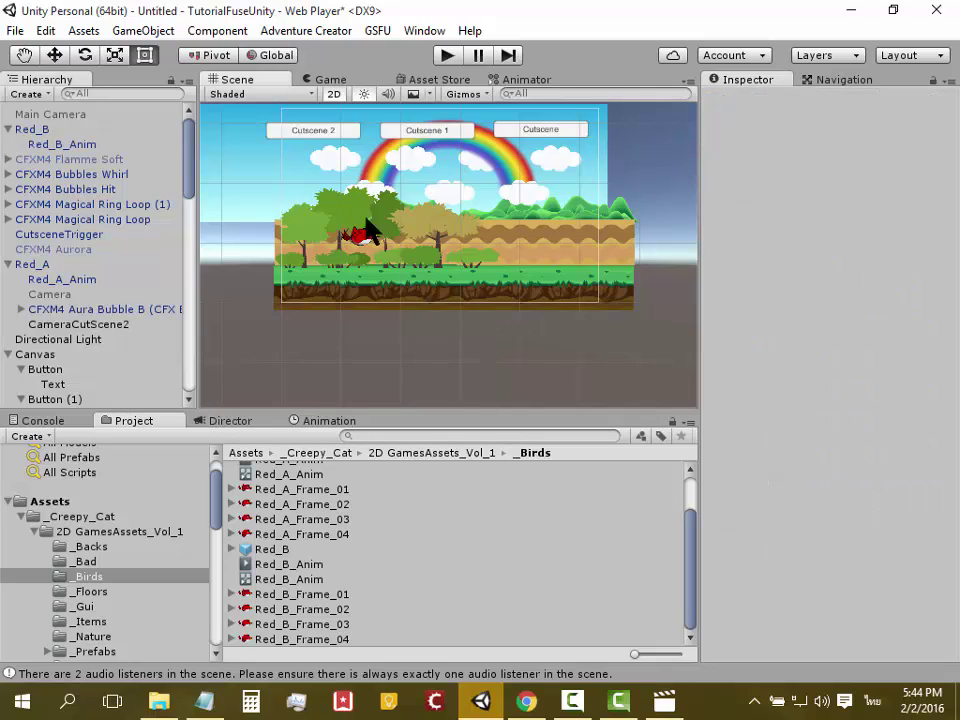
left_click(40, 130)
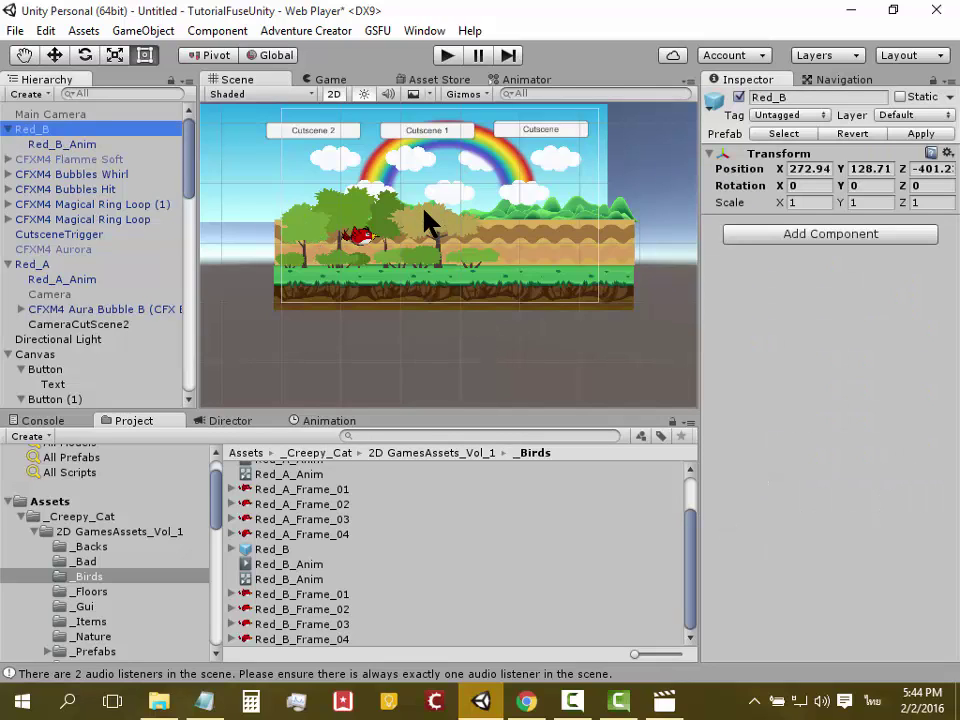
left_click(443, 248)
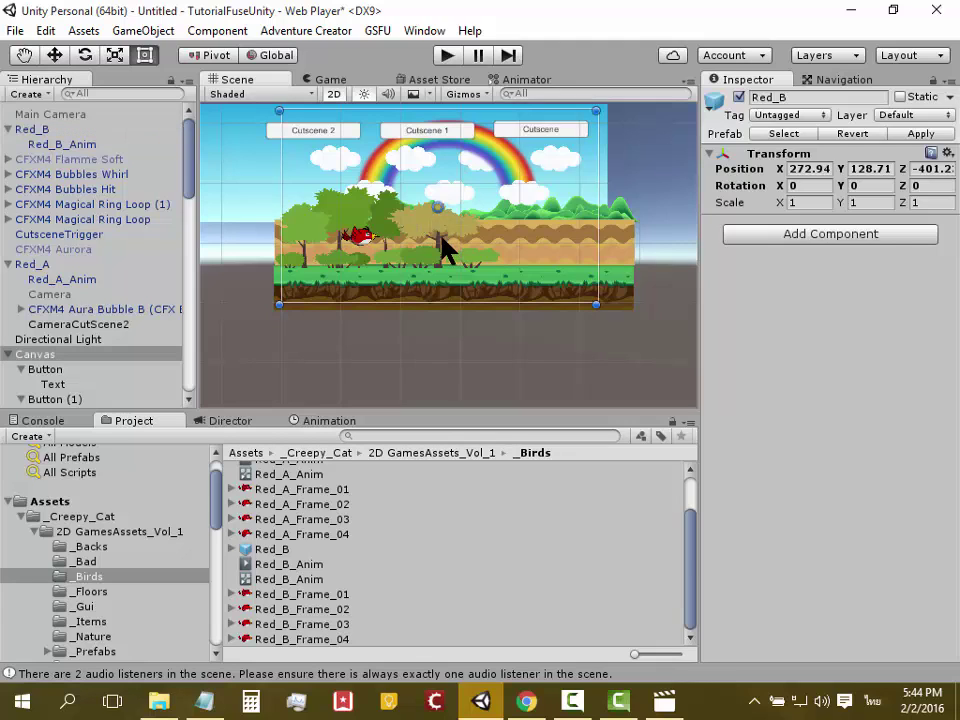
left_click(47, 133)
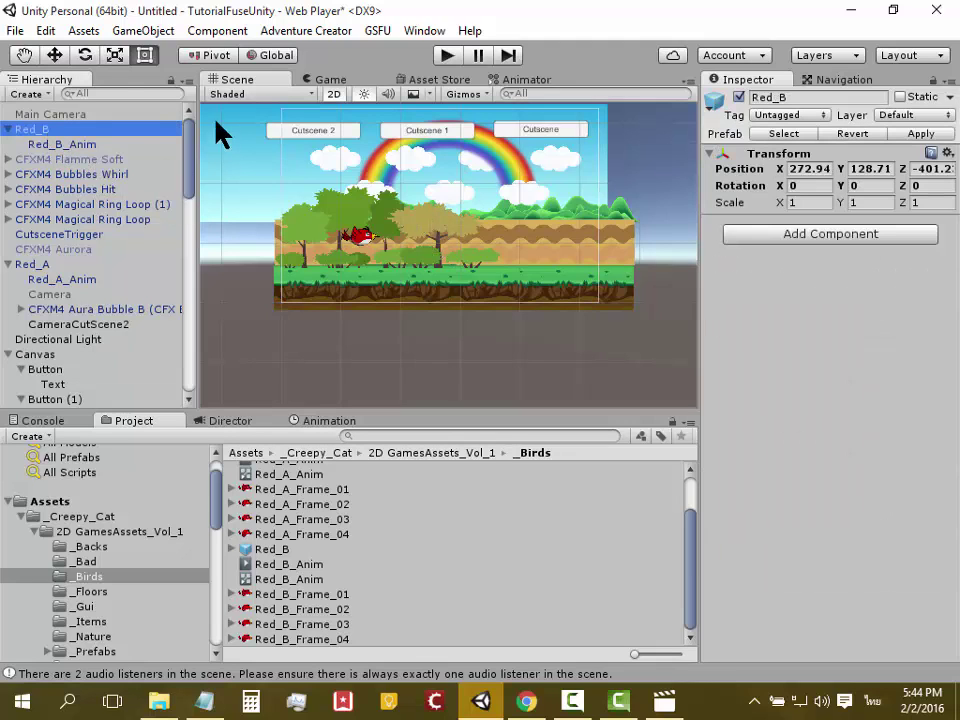
left_click(54, 55)
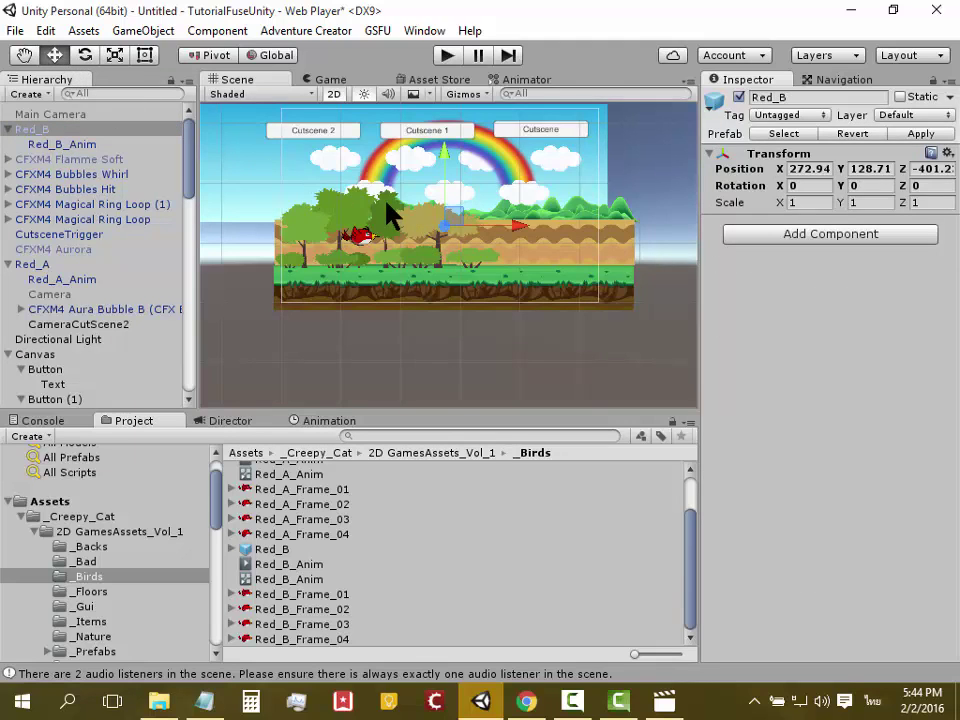
In 3D view, set Red_B's Transform Scale X and Y to 30
left_click(333, 94)
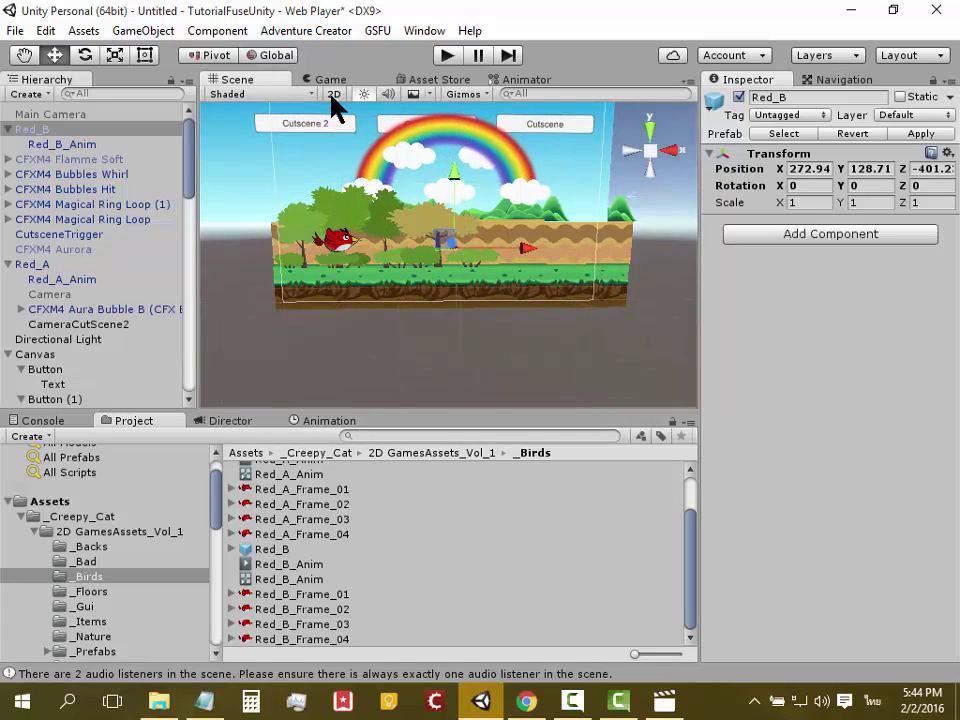
mouse_move(345, 140)
left_mouse_down("alt")
mouse_move(544, 210)
mouse_move(526, 278)
mouse_move(400, 248)
mouse_move(400, 238)
left_mouse_up("alt")
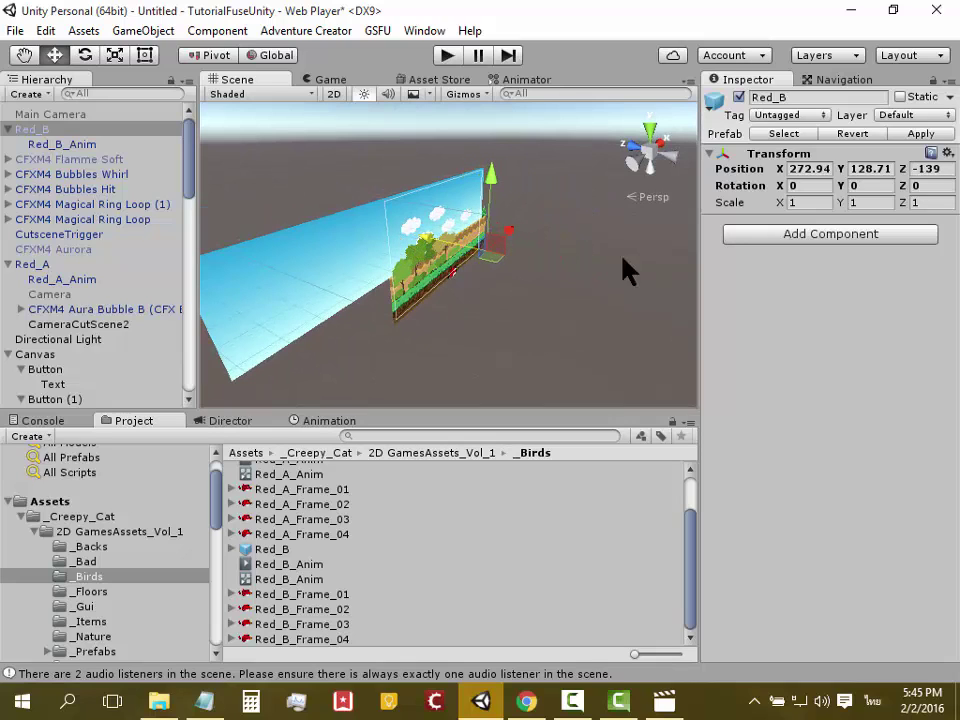
left_click(819, 203)
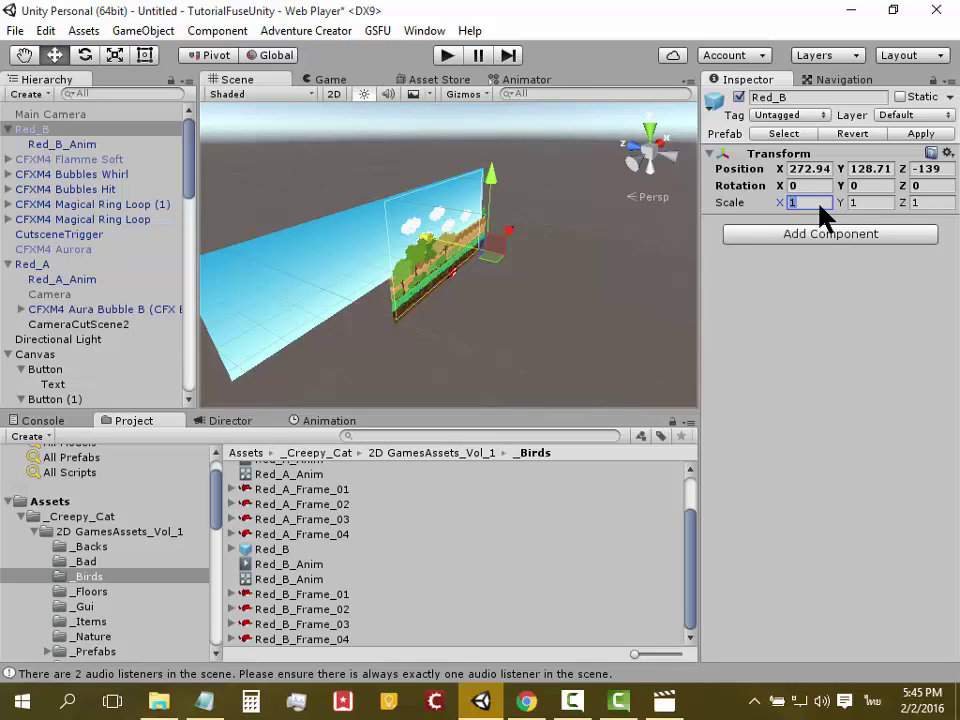
type("30")
left_click(857, 203)
type("30")
left_click(578, 245)
mouse_move(578, 245)
left_mouse_down("alt")
mouse_move(490, 298)
mouse_move(514, 261)
left_mouse_up("alt")
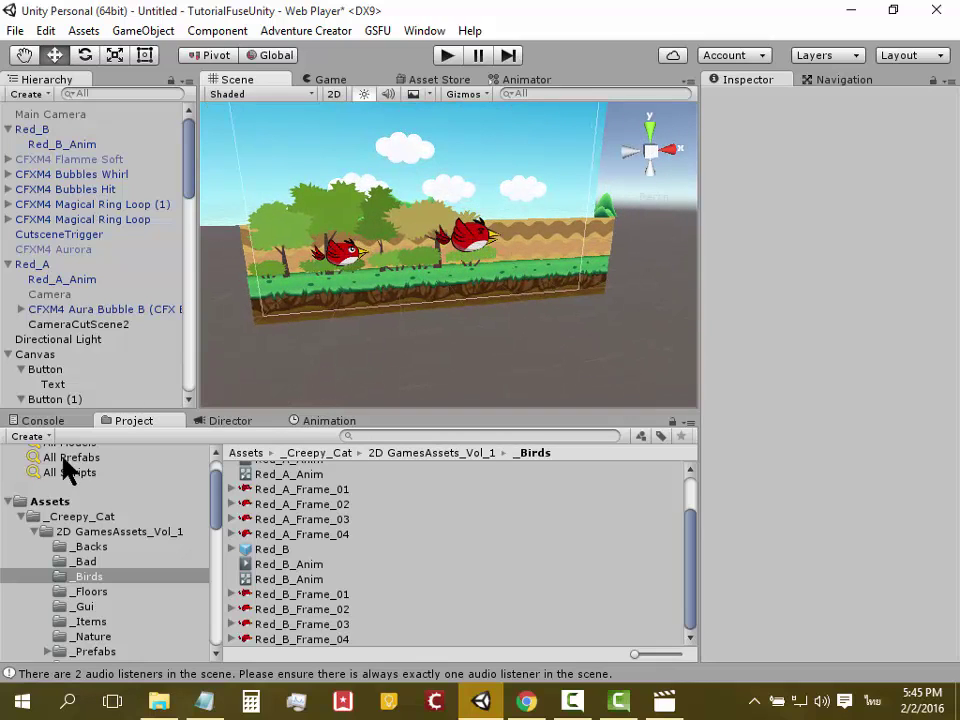
Assign Red_A to the MultiActor group's Element 0 by searching 'red'
left_click(238, 421)
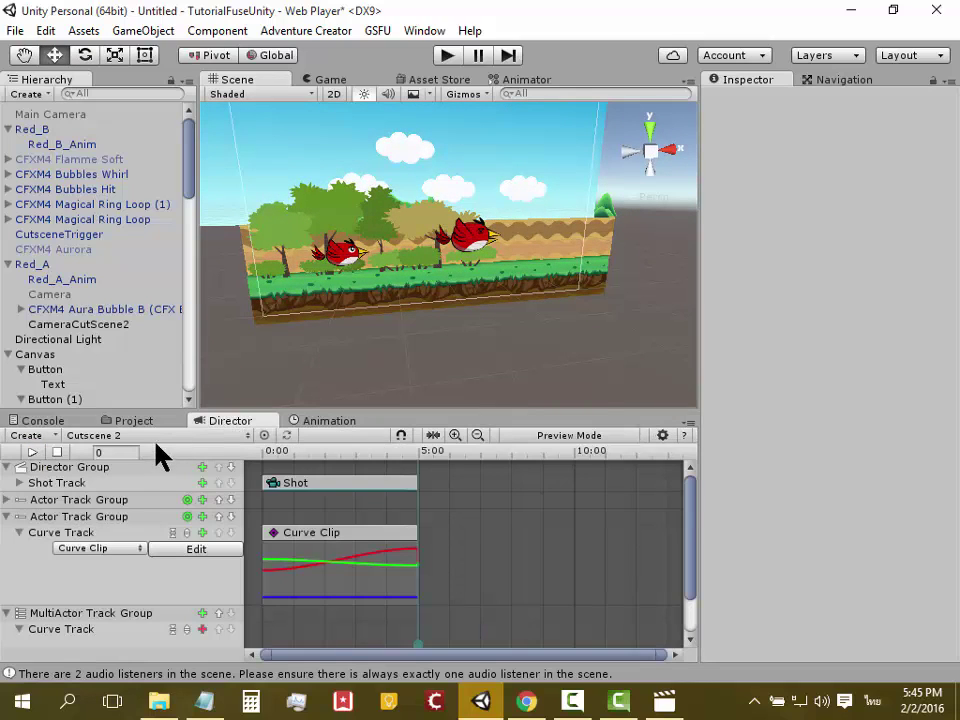
left_click(83, 616)
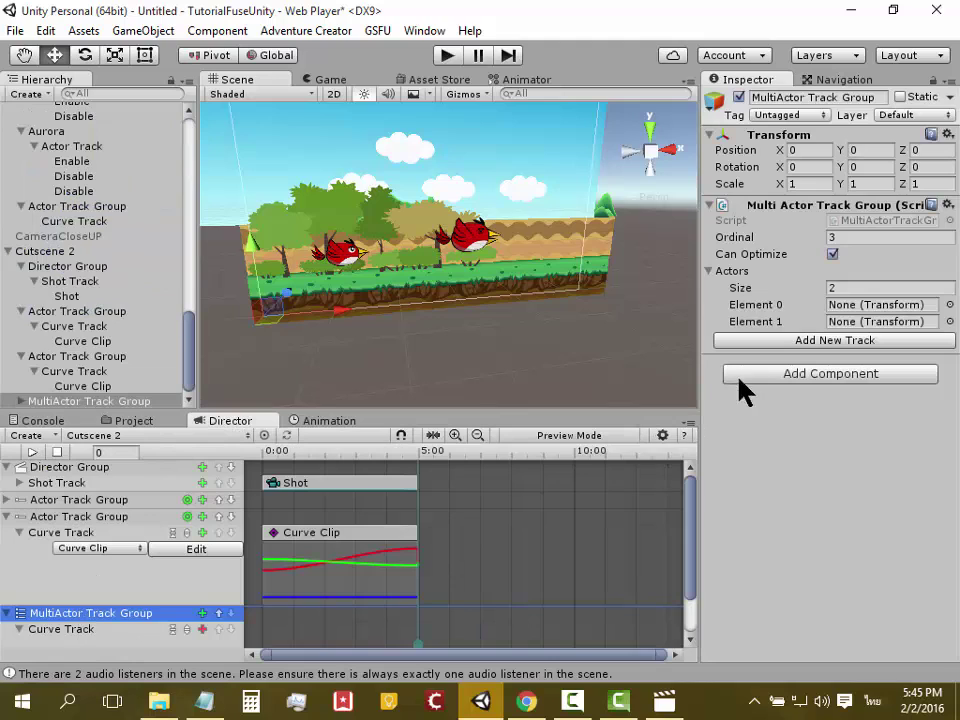
left_click(948, 304)
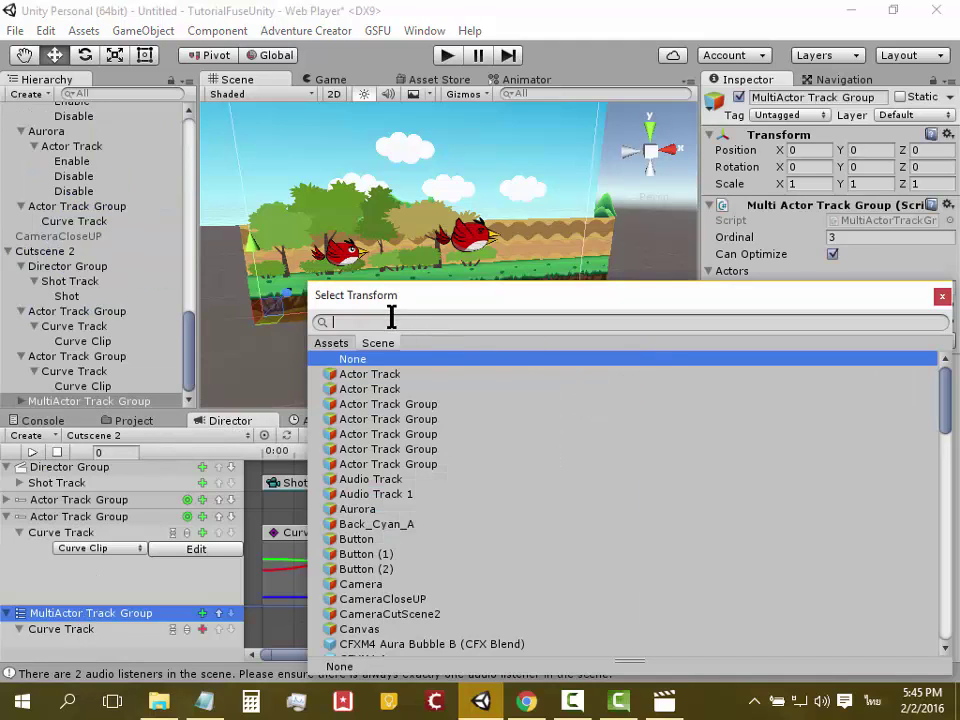
type("หัก")
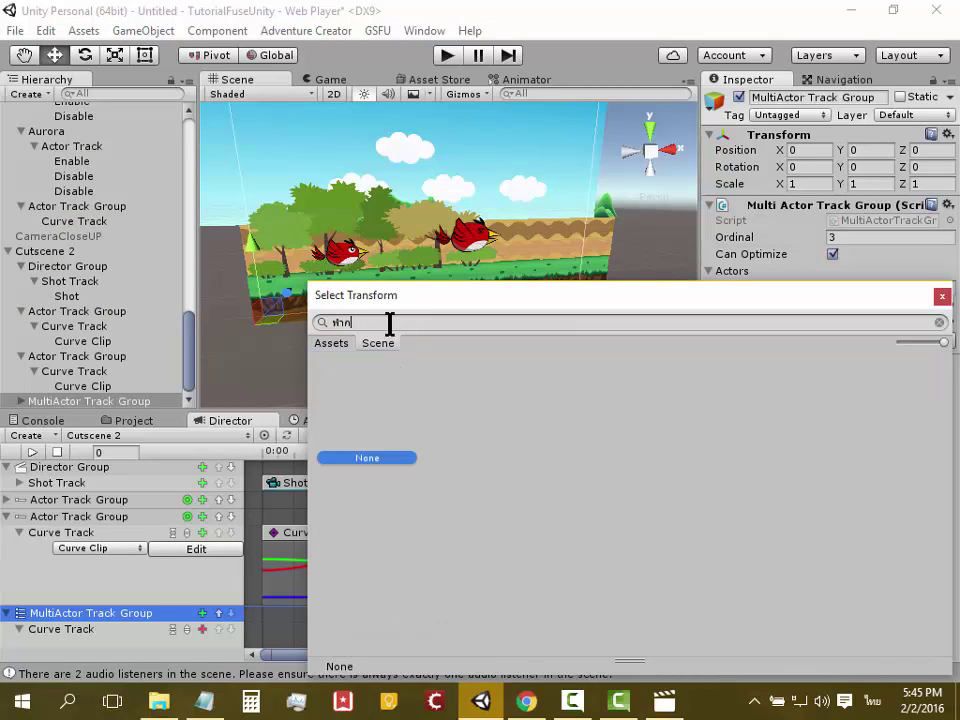
key("BackSpace")
key("BackSpace")
key("BackSpace")
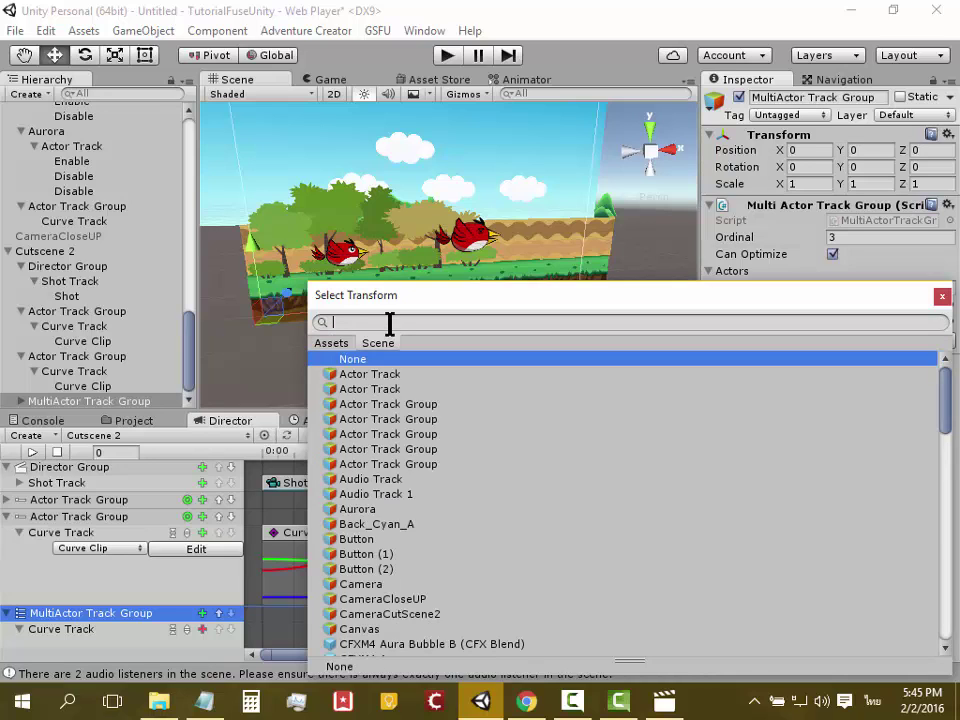
key("alt+shift")
type("red")
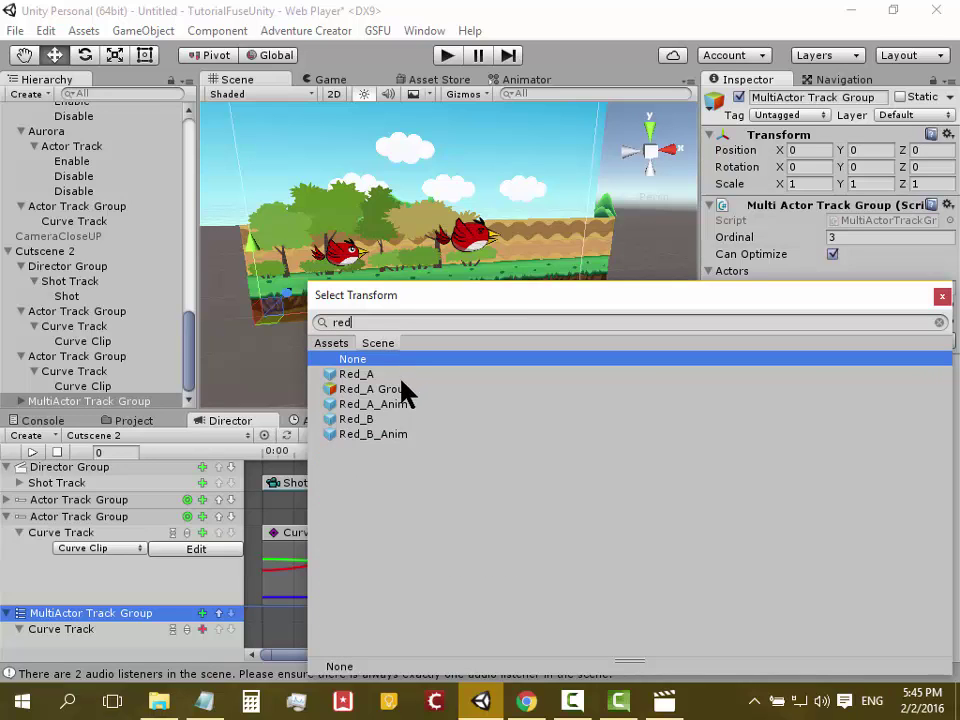
double_click(390, 375)
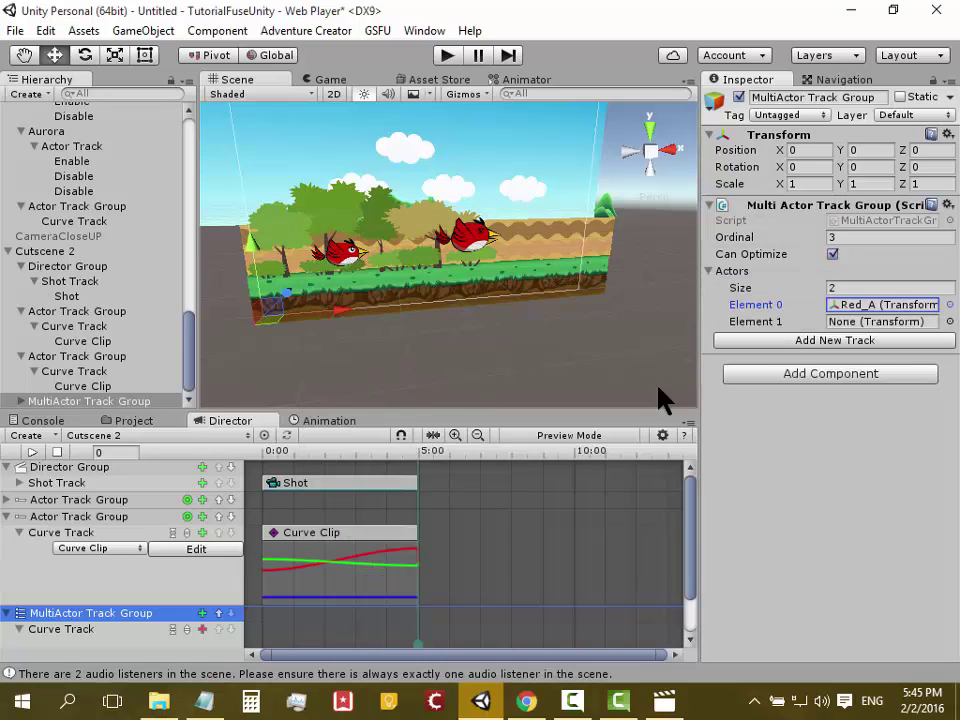
Assign Red_B to Element 1 by searching 'red'
left_click(950, 321)
type("r")
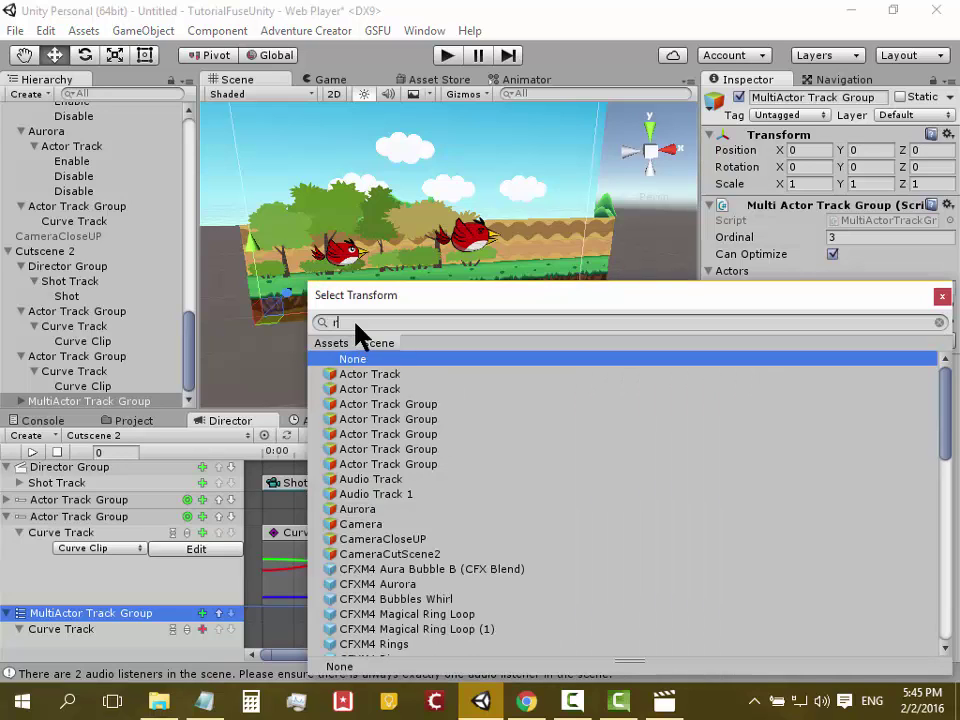
type("ed")
left_click(384, 419)
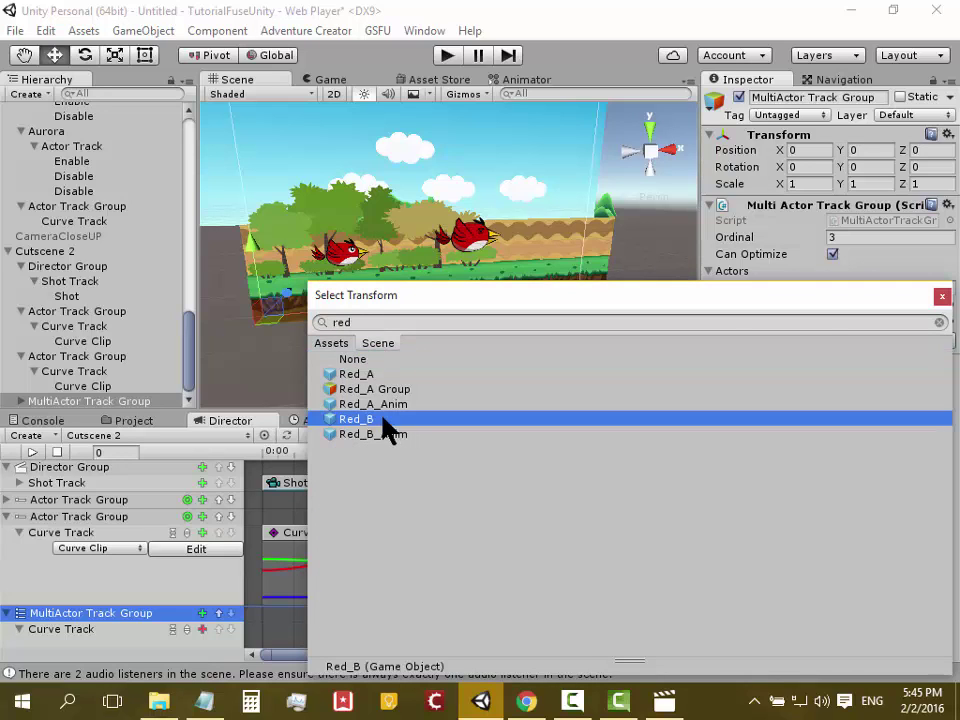
double_click(384, 419)
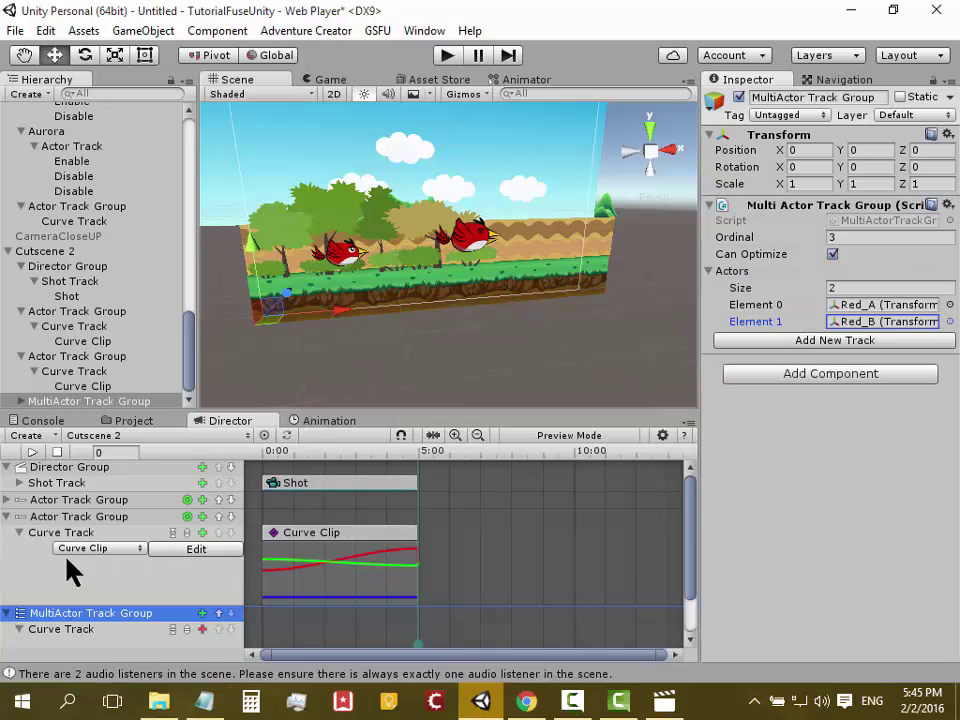
scroll(64, 562, "down", 2)
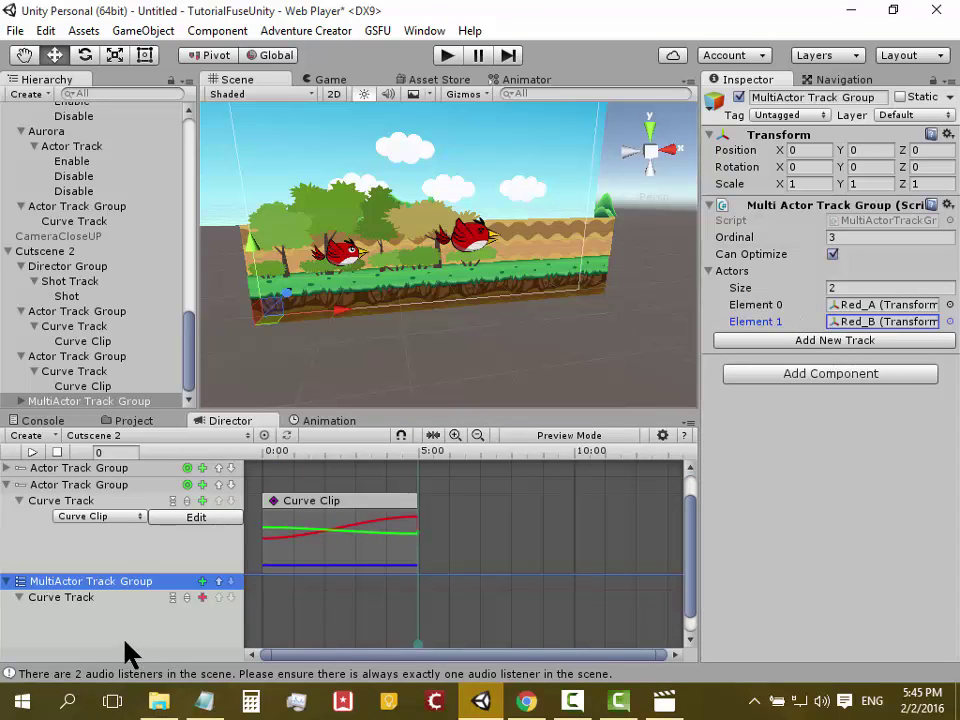
Add a Curve Clip to the MultiActor Curve Track
left_click(202, 598)
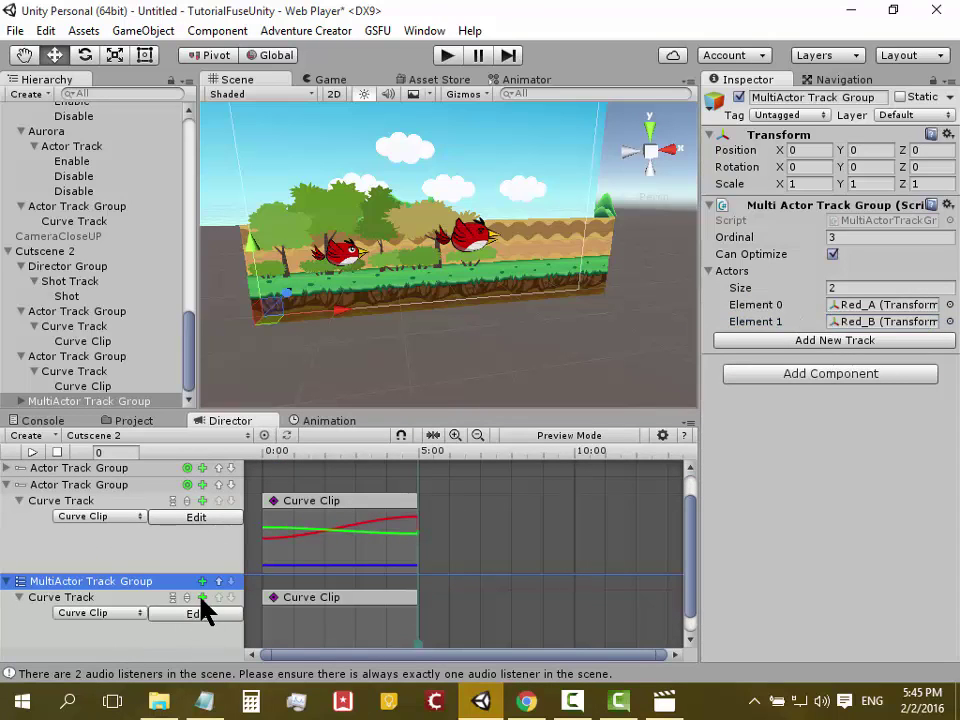
scroll(280, 627, "down", 1)
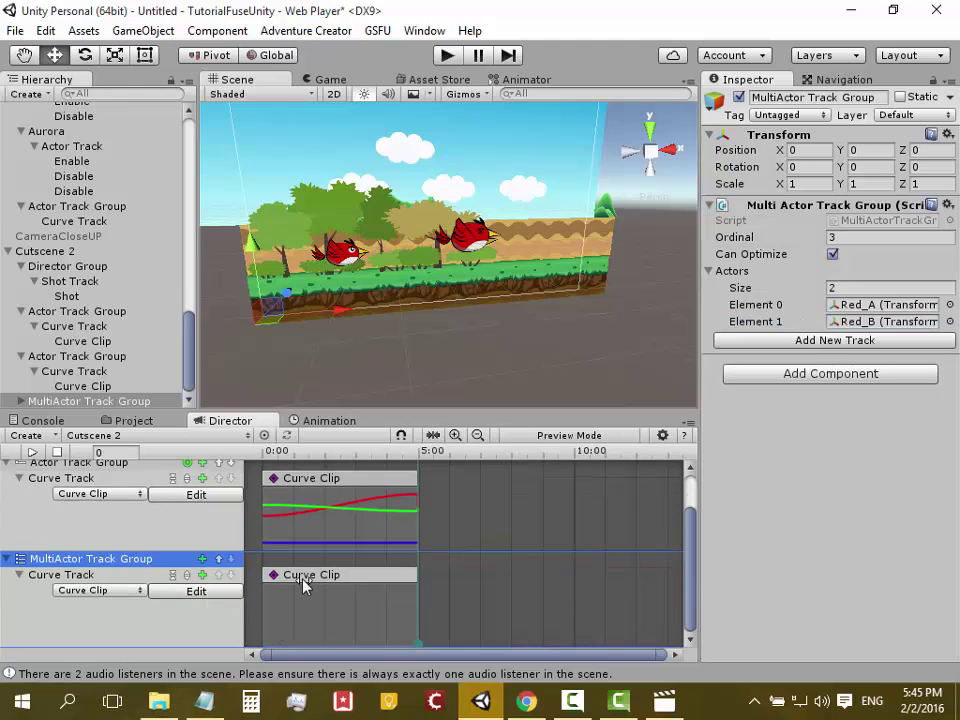
right_click(304, 577)
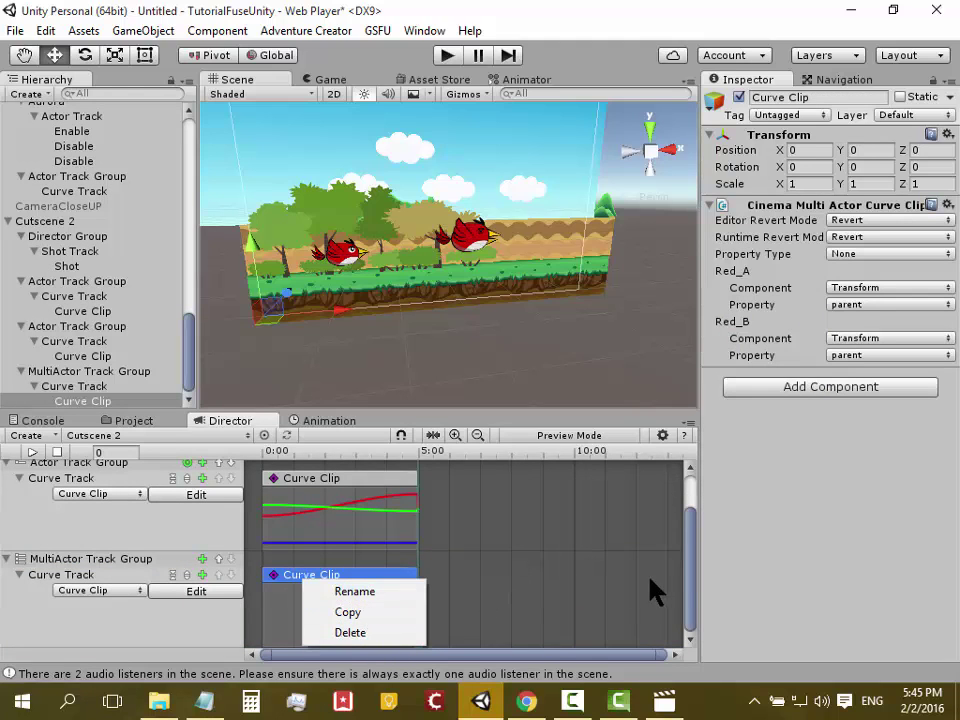
left_click(690, 607)
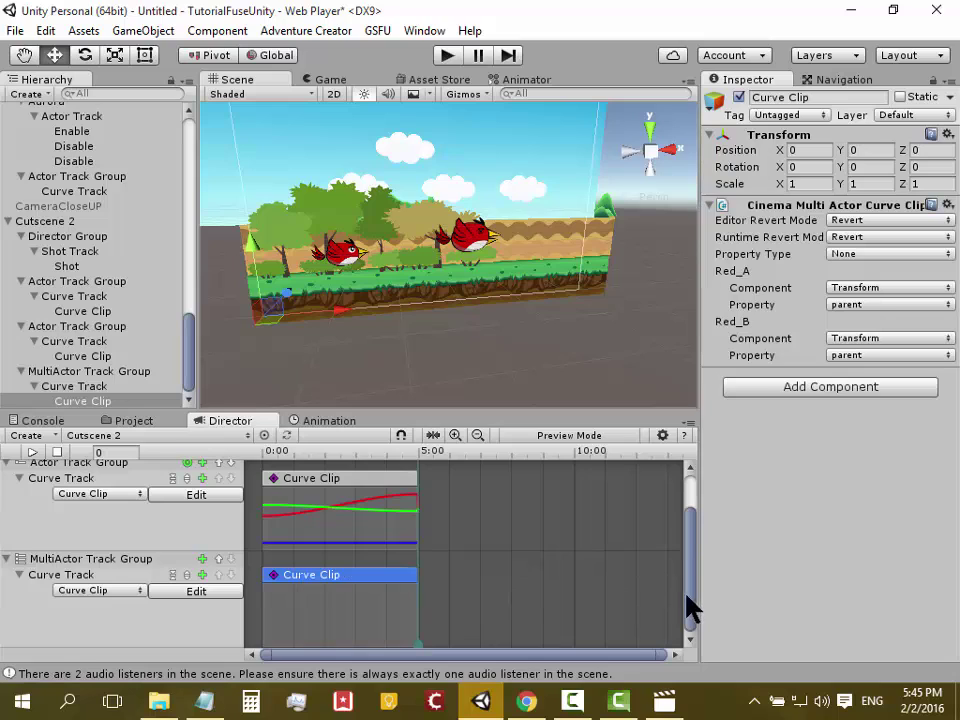
right_click(300, 575)
left_click(574, 611)
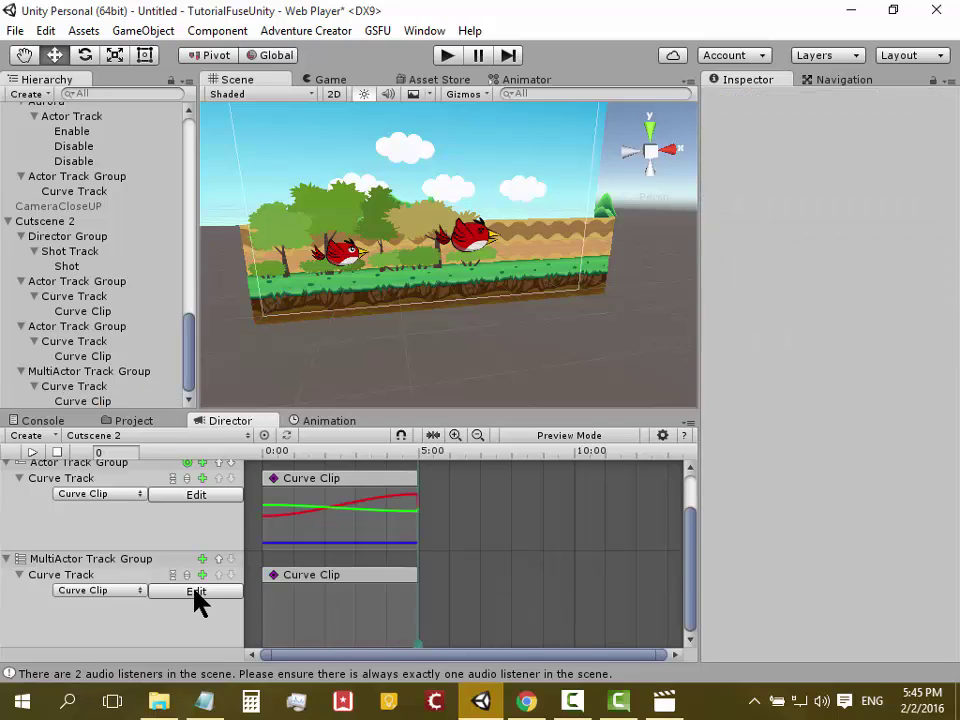
left_click(95, 592)
left_click(441, 586)
mouse_move(688, 558)
left_mouse_down()
mouse_move(688, 533)
mouse_move(643, 621)
left_mouse_up()
Copy the curve clip to create Curve Clip 1 after it
right_click(291, 578)
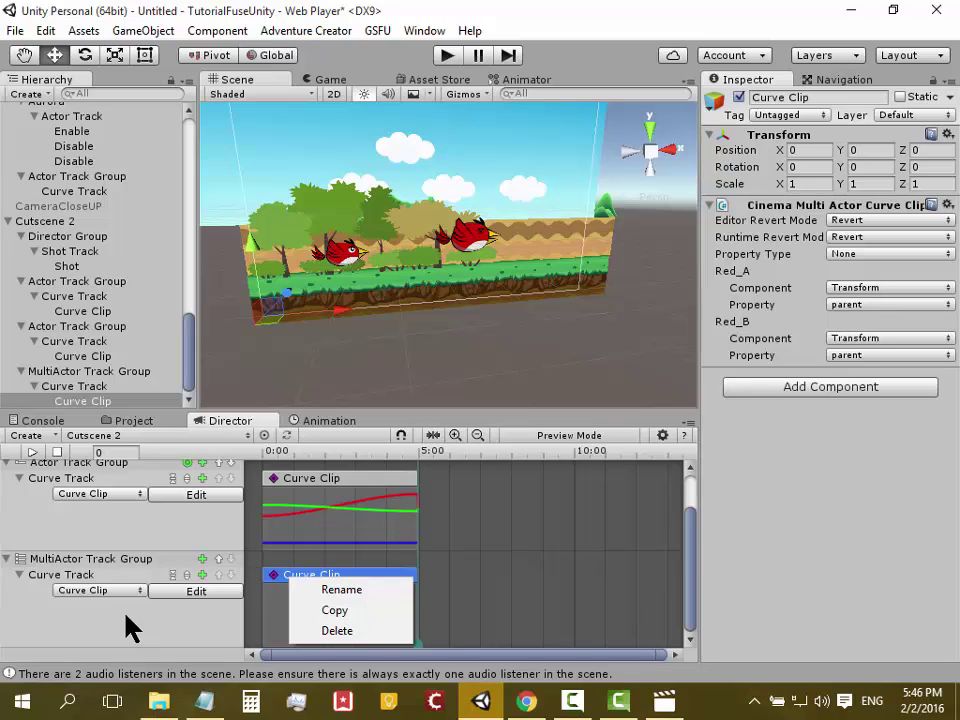
left_click(201, 576)
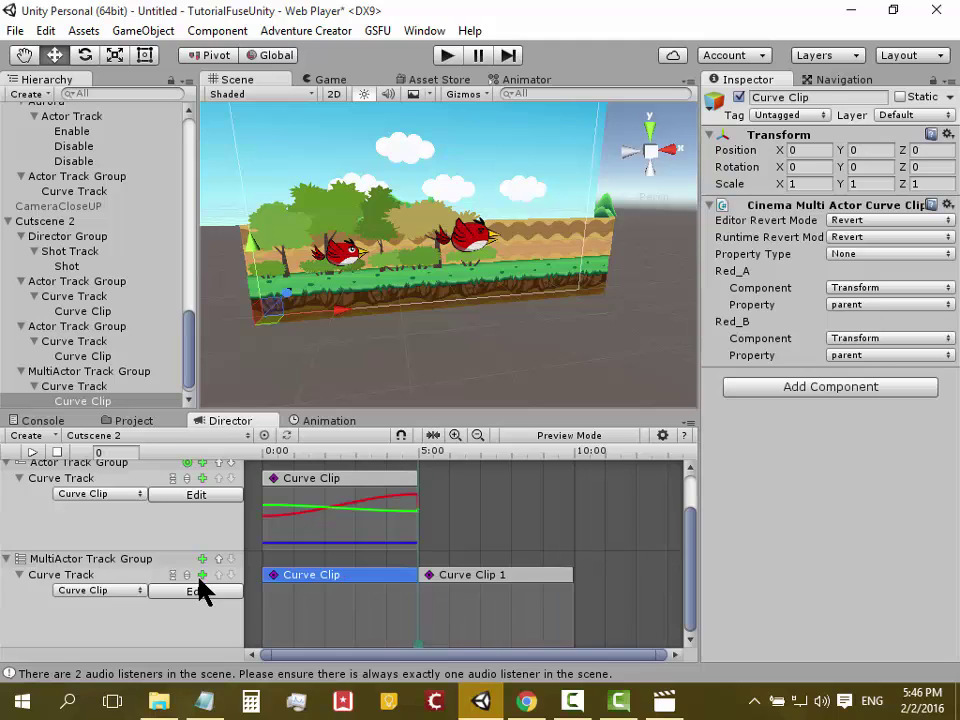
left_click(322, 600)
left_click(323, 577)
right_click(325, 581)
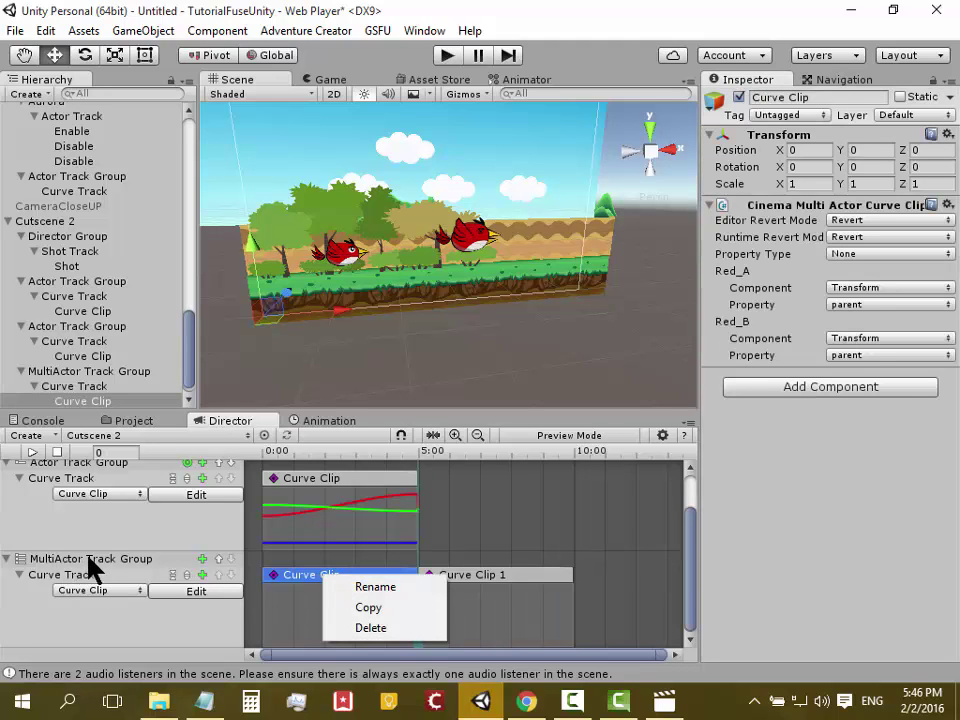
left_click(90, 566)
left_click(362, 577)
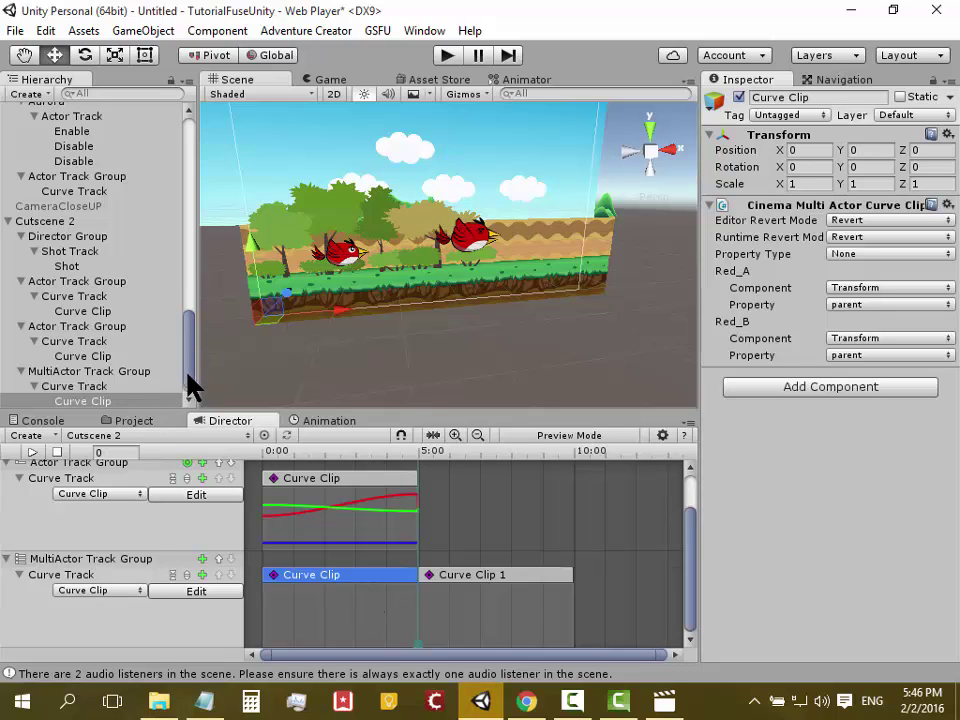
mouse_move(188, 386)
left_mouse_down()
mouse_move(174, 208)
mouse_move(182, 135)
left_mouse_up()
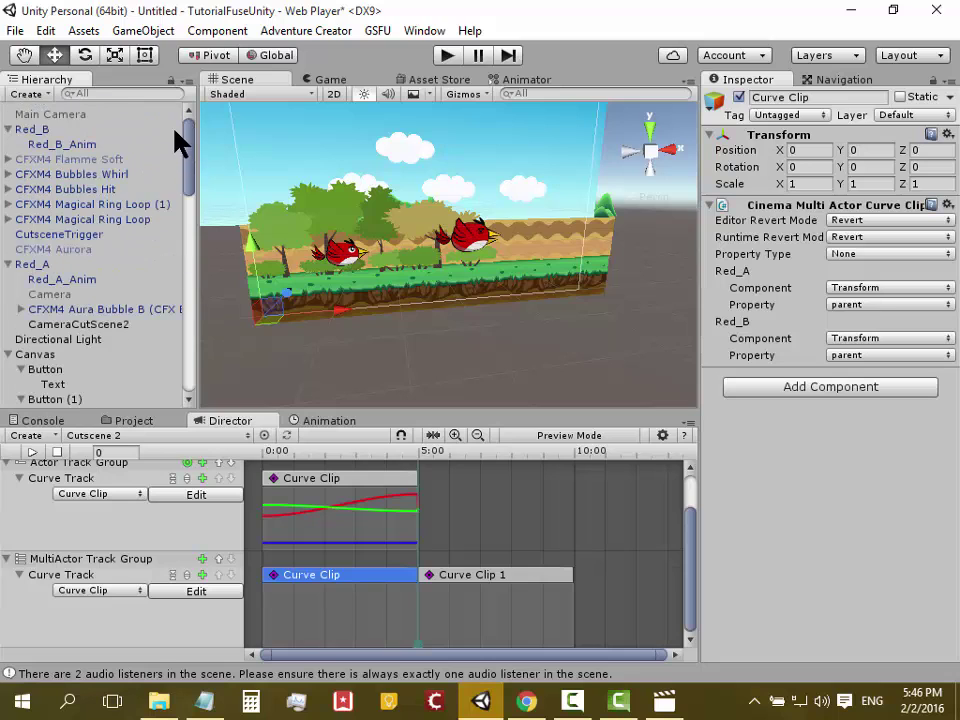
Create an empty GameObject from the GameObject menu and rename it 'Birds'
left_click(160, 30)
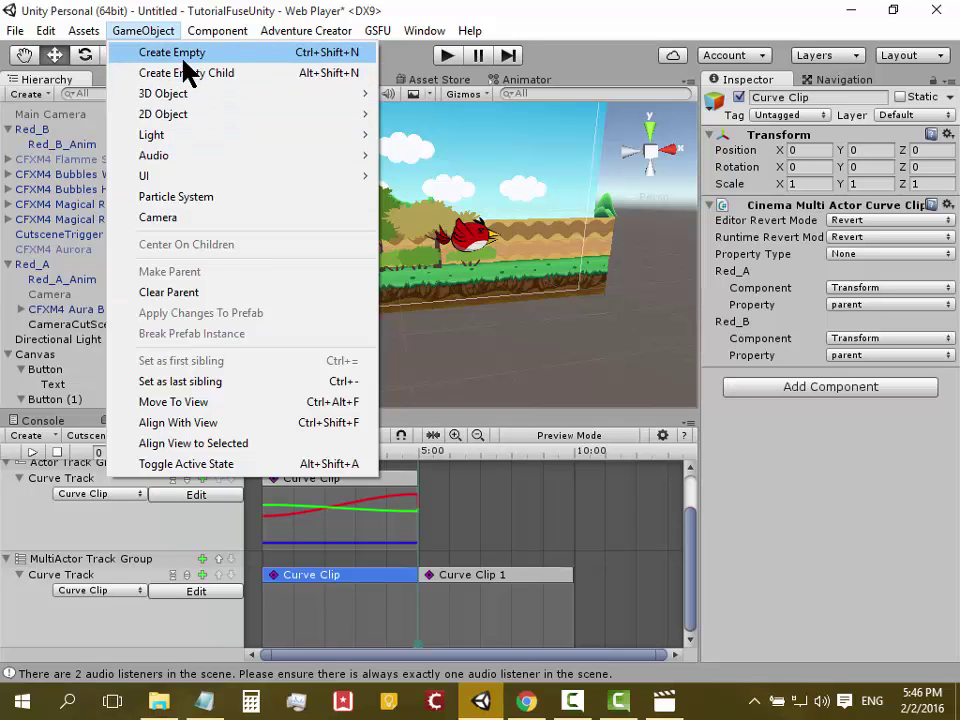
left_click(221, 58)
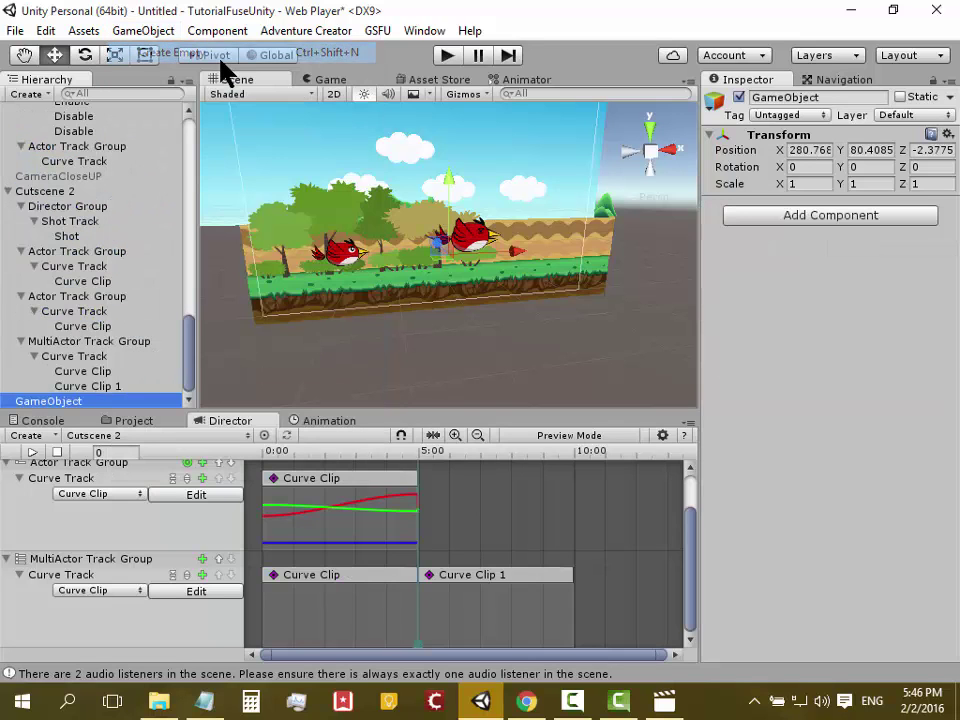
double_click(79, 401)
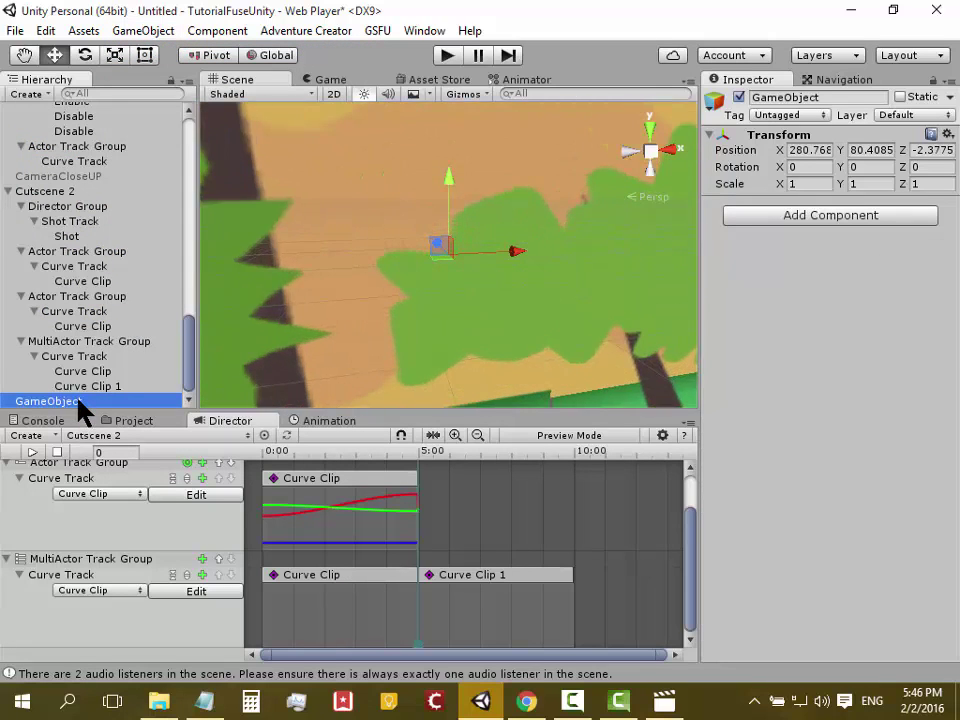
left_click(831, 97)
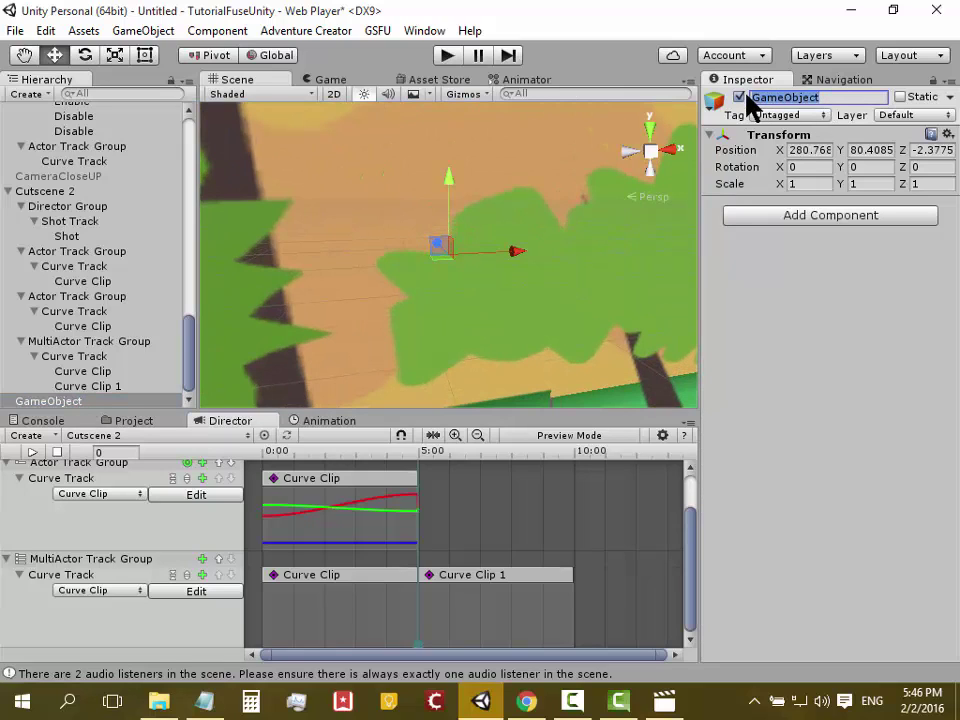
type("Bir")
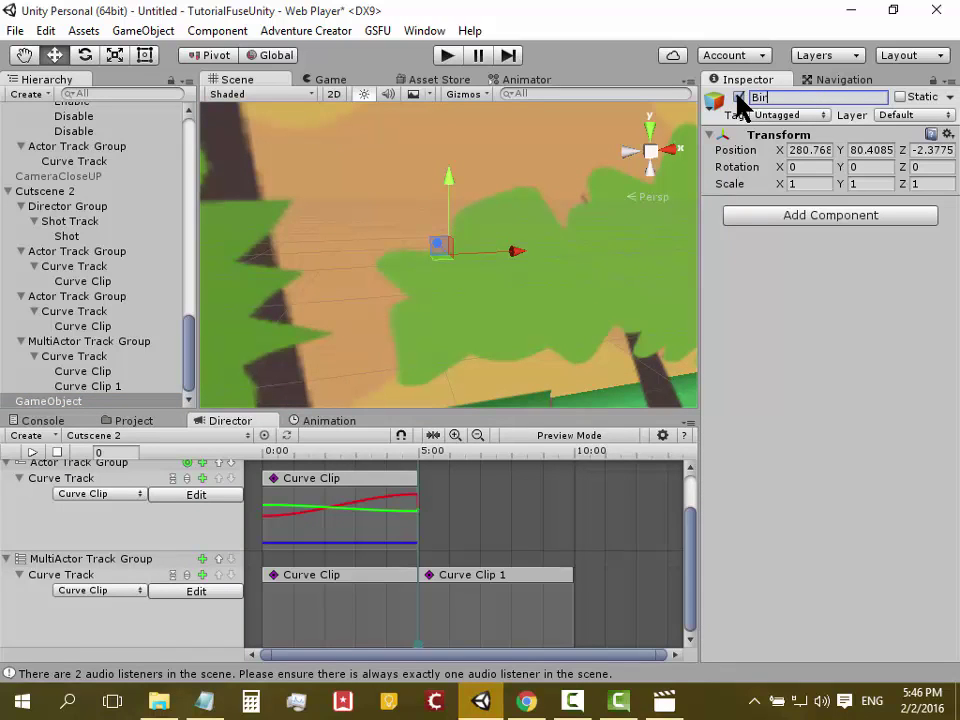
type("ds")
key("Return")
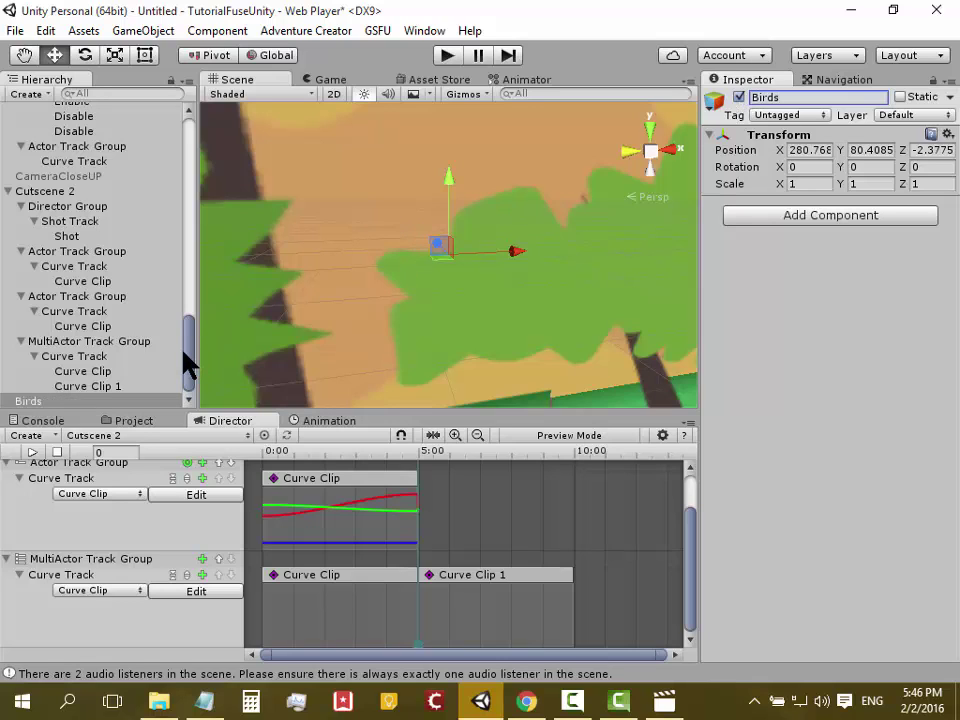
left_click_drag(188, 365, 188, 372)
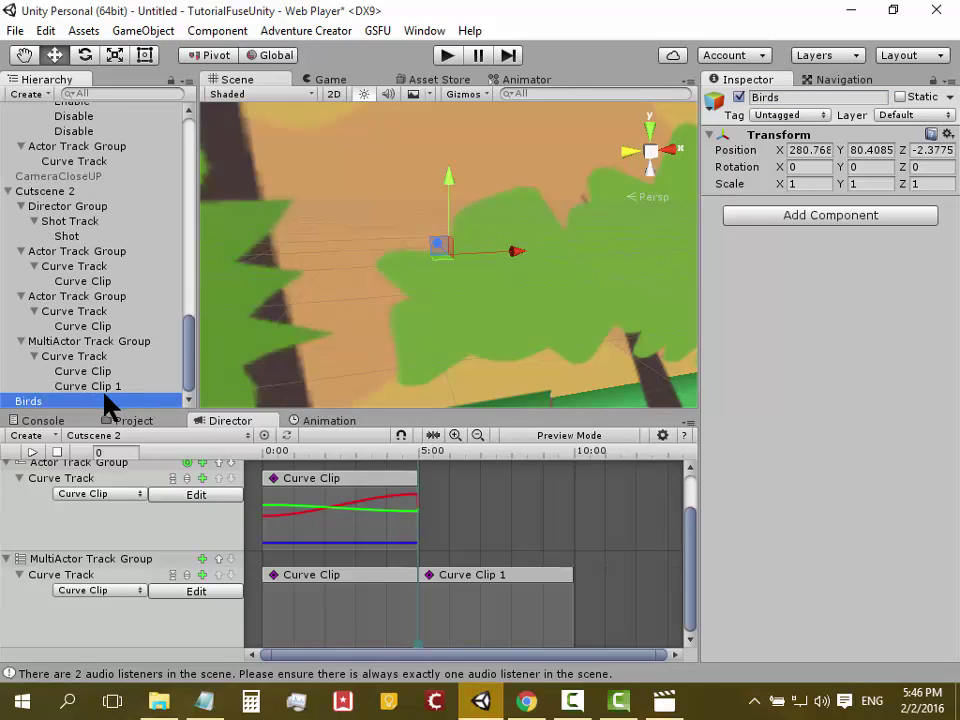
left_click_drag(188, 366, 184, 188)
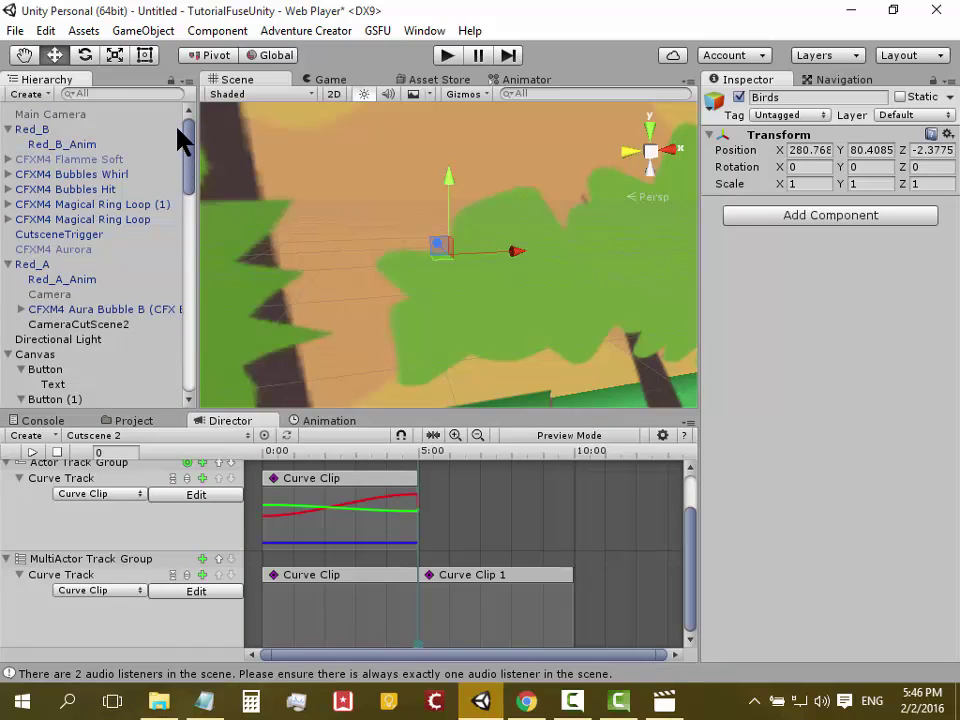
Parent Red_B under Birds in the Hierarchy
left_click(58, 130)
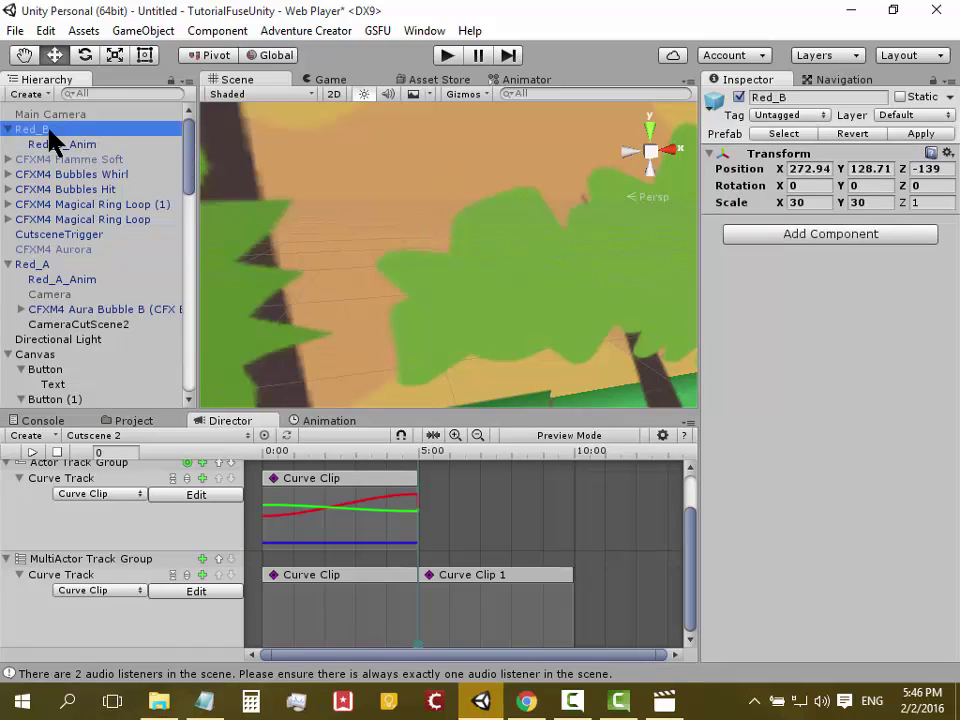
mouse_move(47, 131)
left_mouse_down()
mouse_move(63, 412)
mouse_move(60, 401)
left_mouse_up()
left_click_drag(193, 368, 189, 150)
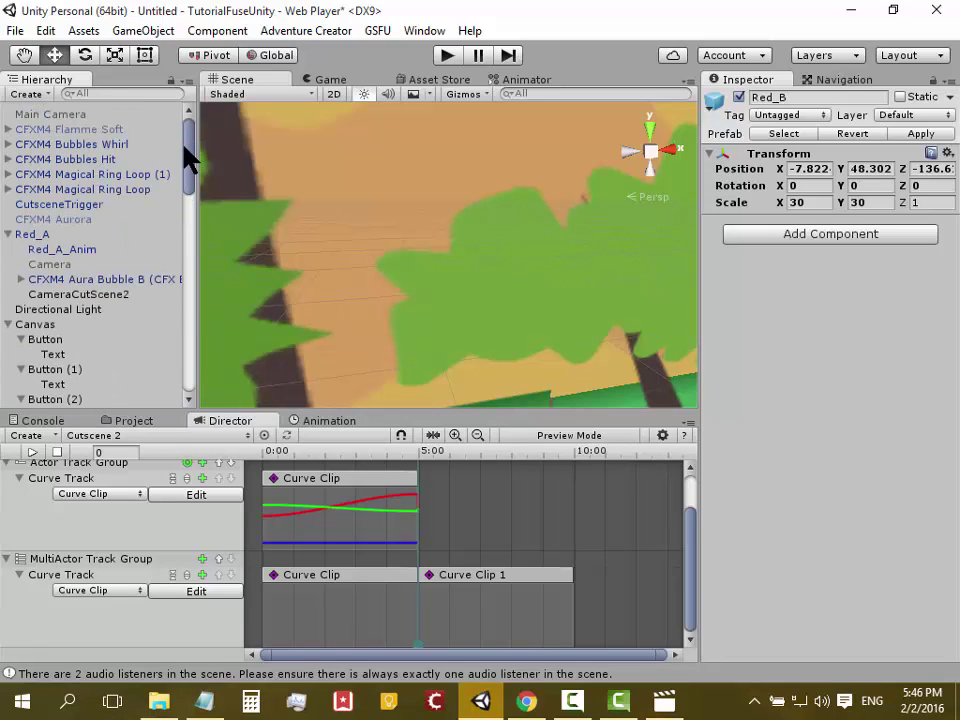
left_click_drag(49, 240, 57, 414)
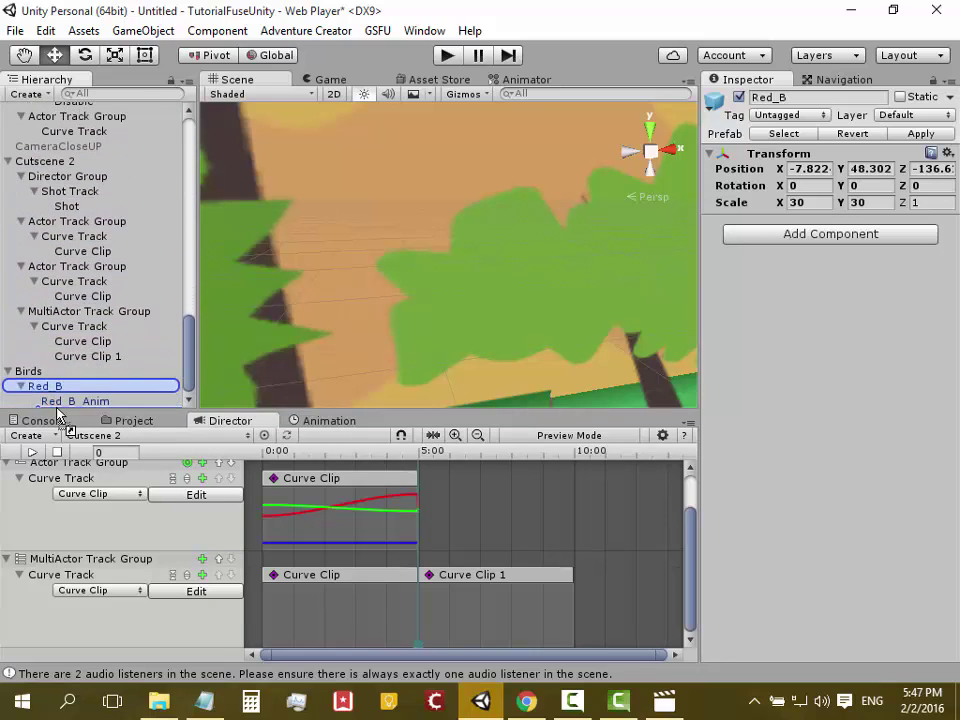
left_click_drag(57, 414, 58, 372)
Frame Birds and drag it upward to Y 97
left_click(161, 312)
double_click(28, 296)
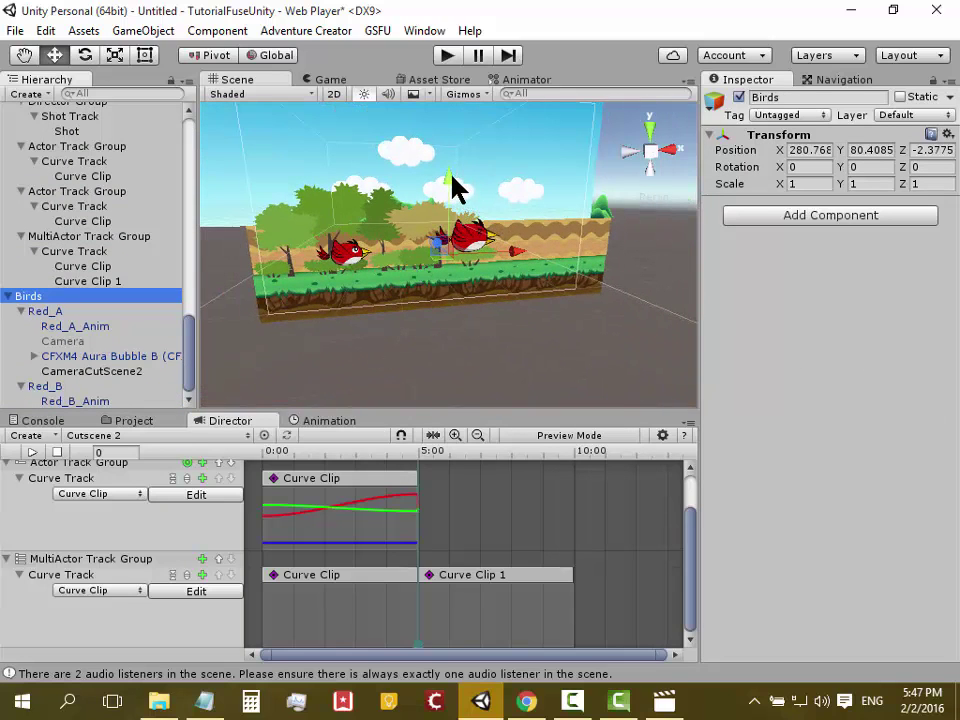
mouse_move(451, 174)
left_mouse_down()
mouse_move(445, 145)
mouse_move(446, 178)
left_mouse_up()
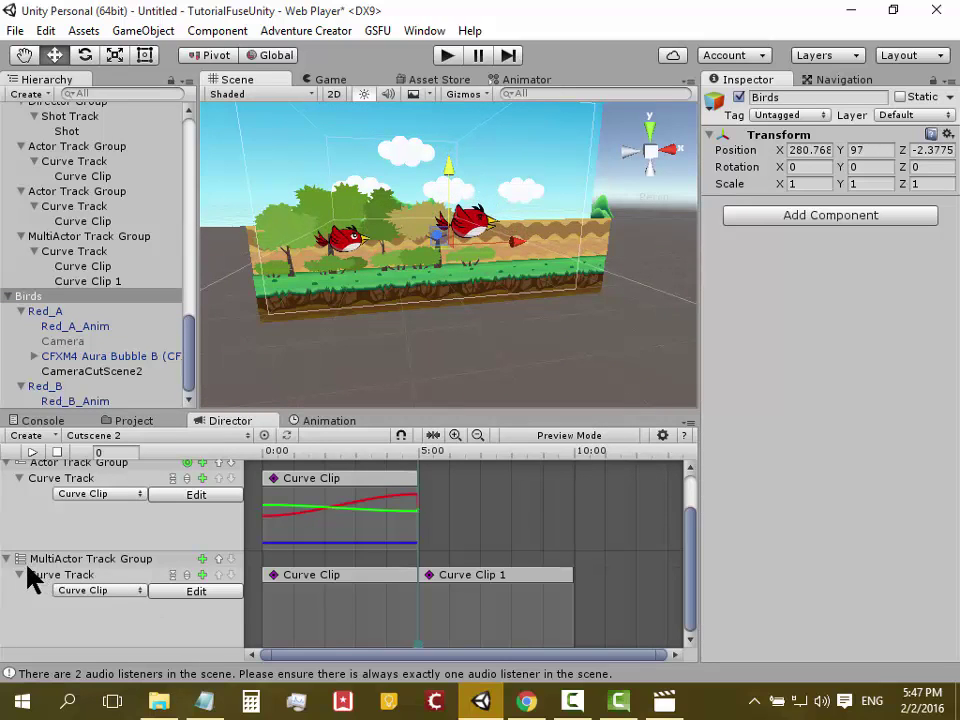
Create a new Actor Track Group and add a first Actor Track to the MultiActor group
left_click(43, 436)
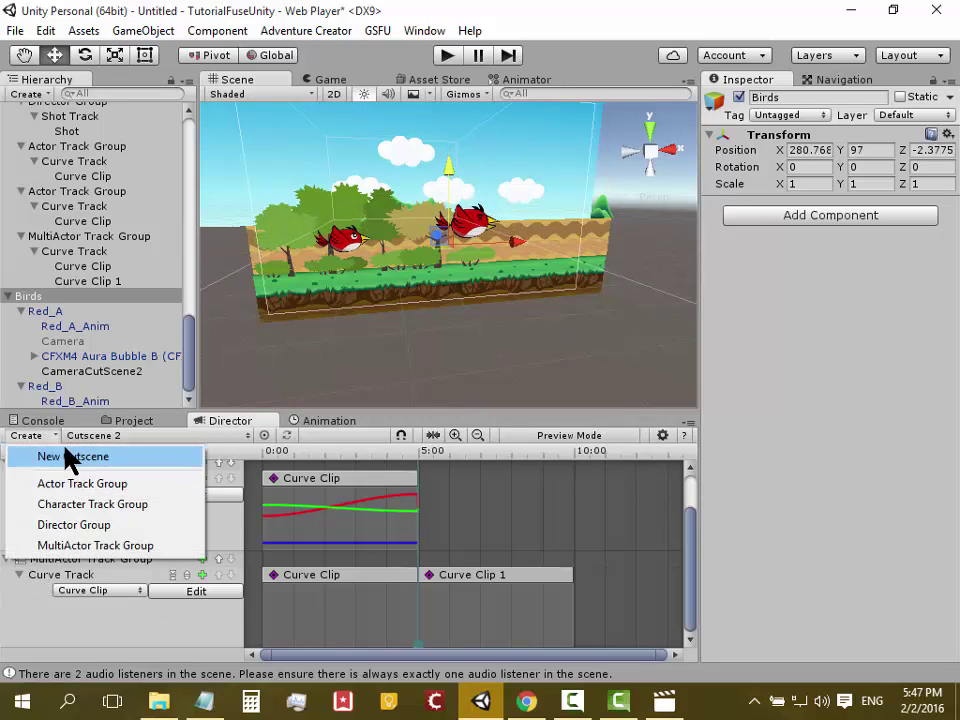
left_click(114, 484)
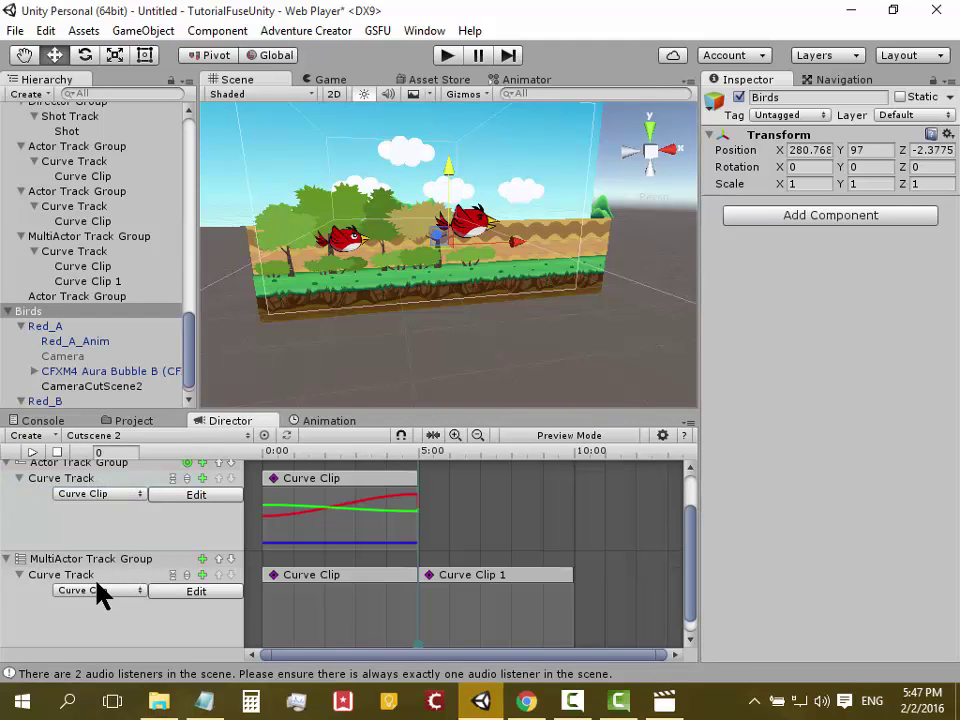
left_click(203, 559)
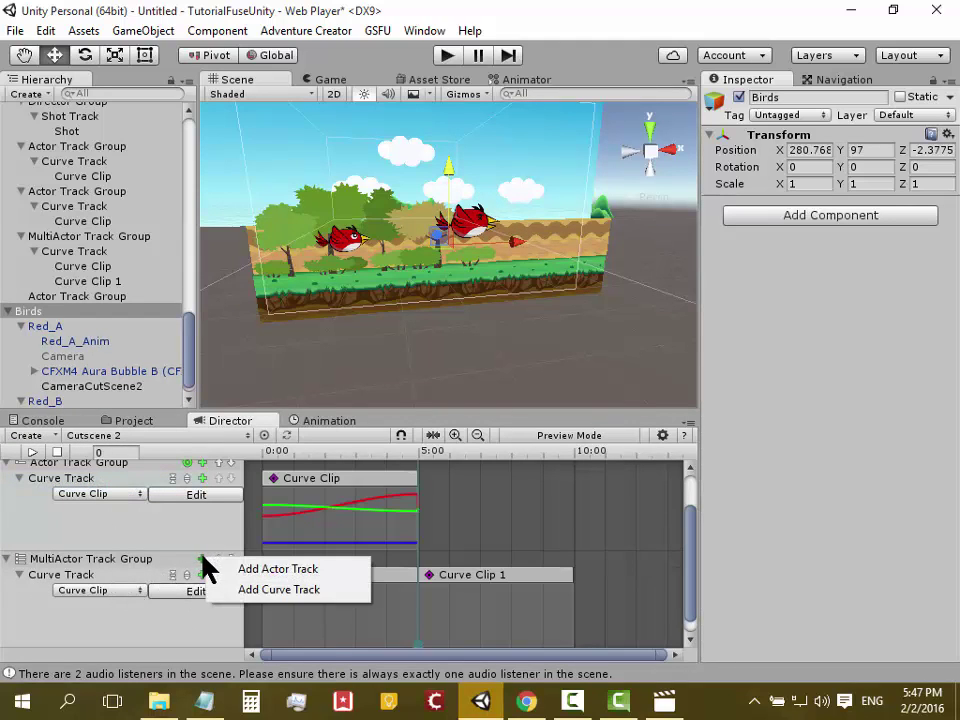
left_click(283, 572)
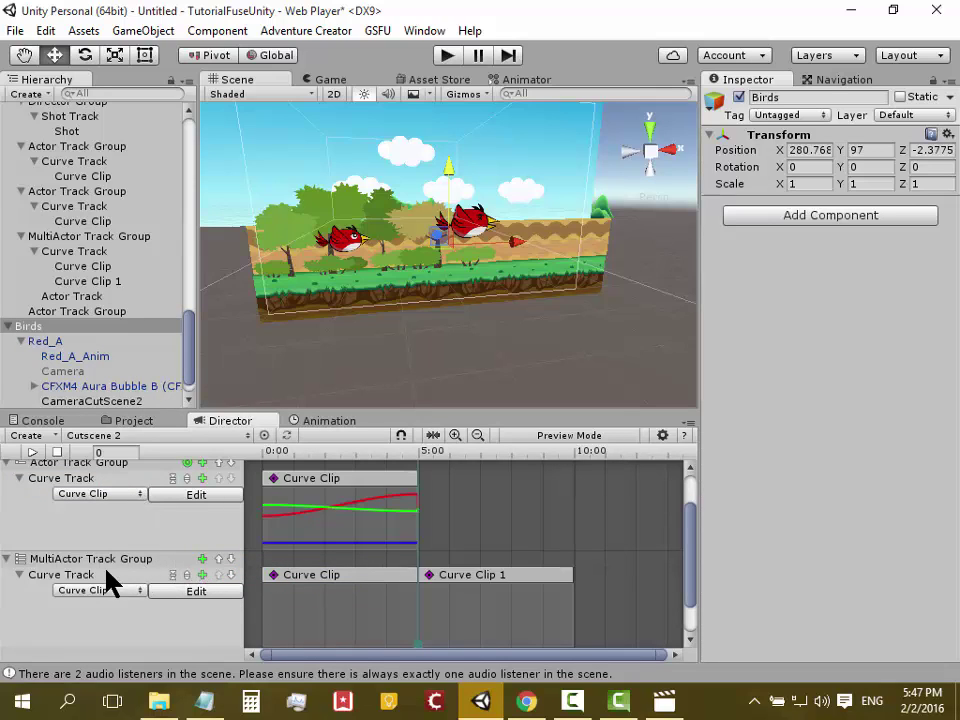
Add a second Actor Track to the MultiActor group and collapse both track groups
left_click(50, 575)
left_click(202, 560)
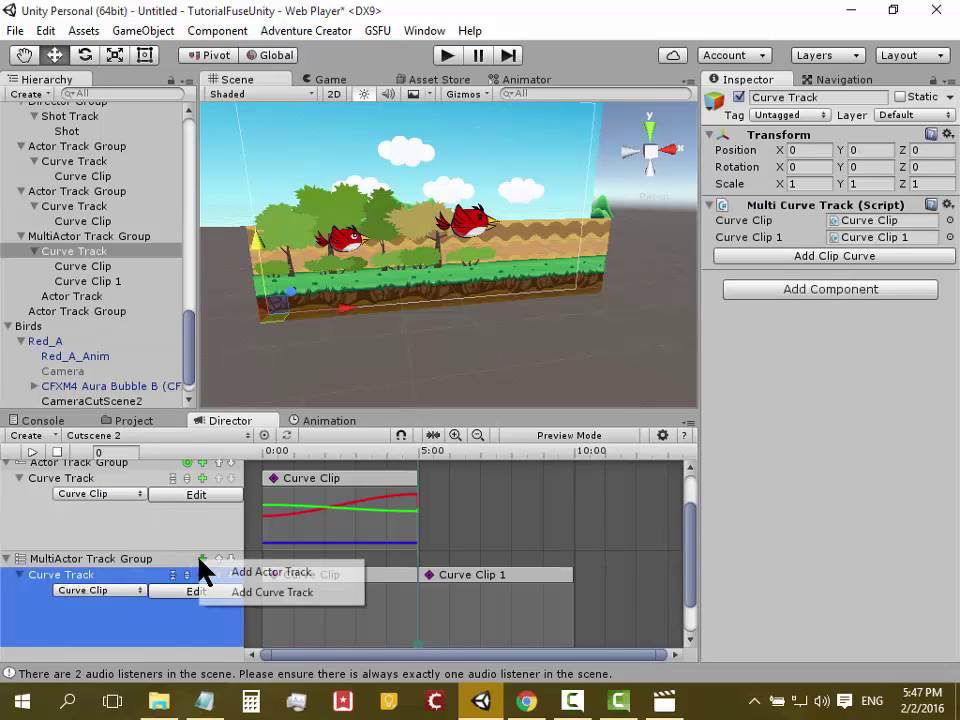
left_click(212, 572)
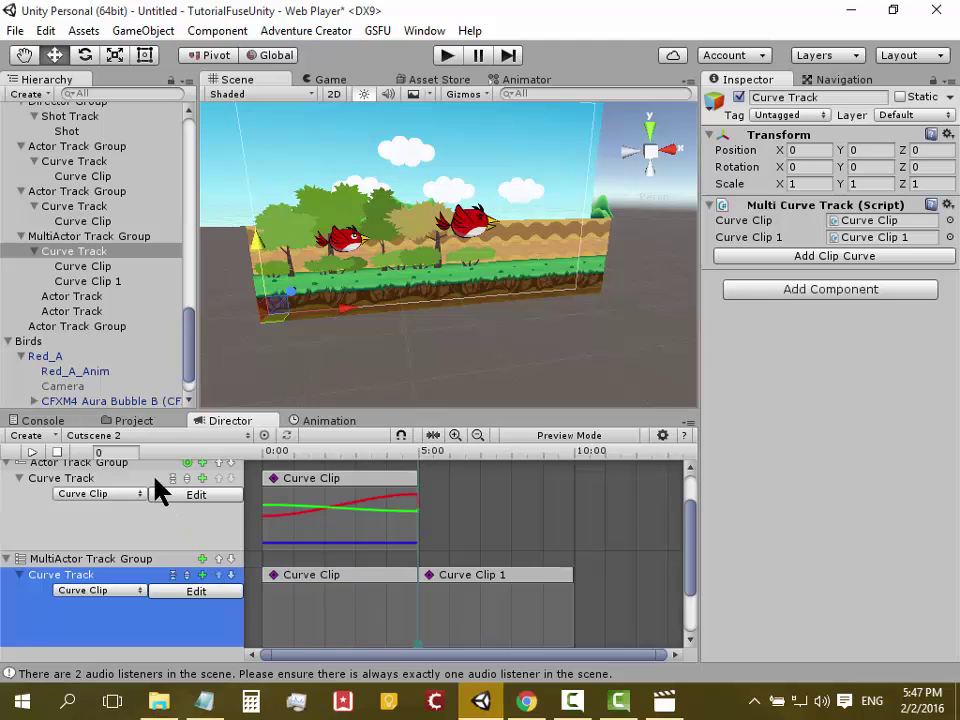
left_click(275, 575)
scroll(44, 494, "up", 1)
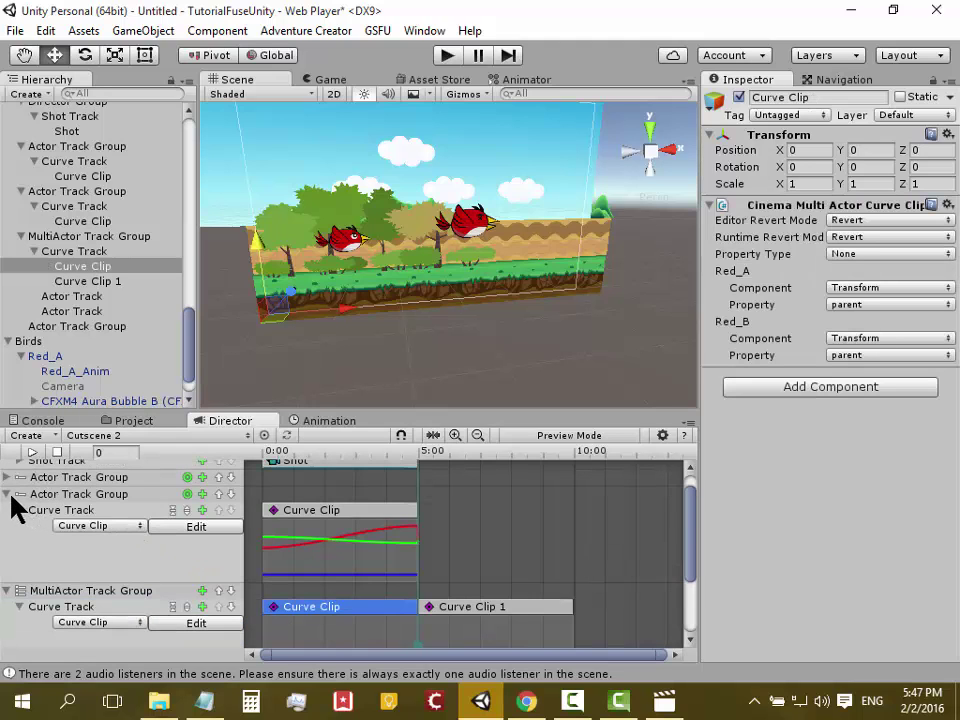
left_click(9, 495)
left_click(74, 634)
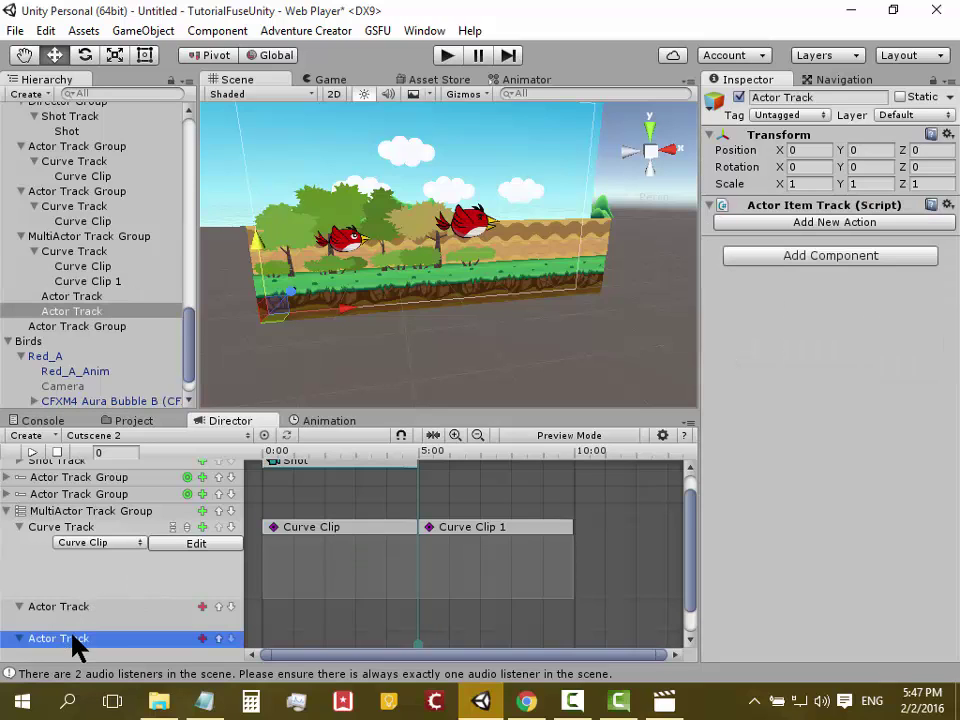
scroll(74, 632, "down", 1)
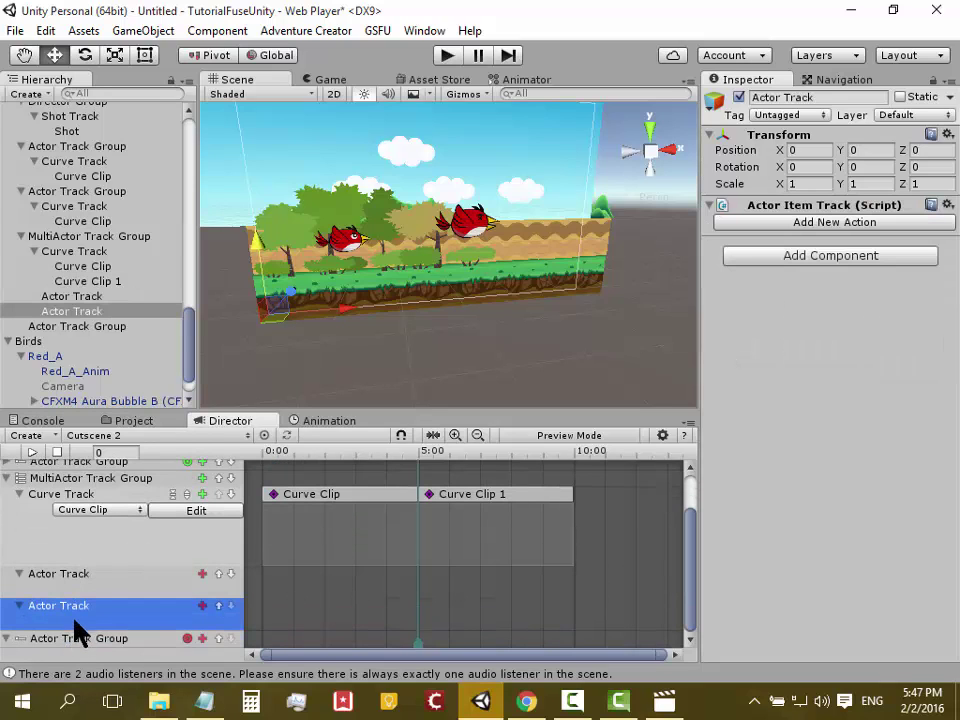
left_click(6, 478)
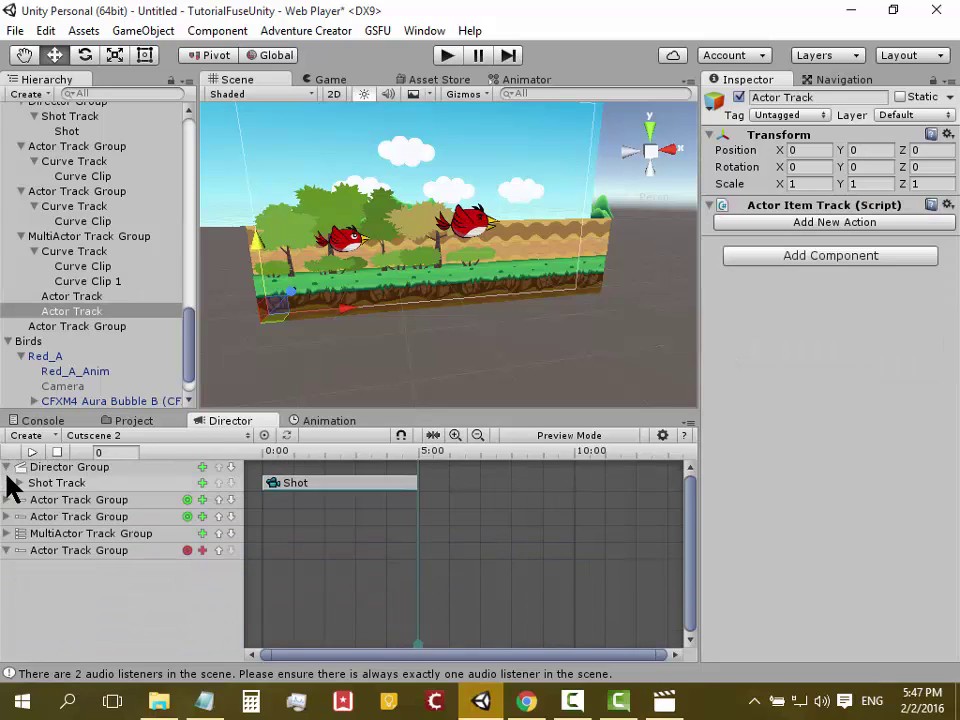
Delete the MultiActor Track Group
left_click(110, 534)
right_click(110, 534)
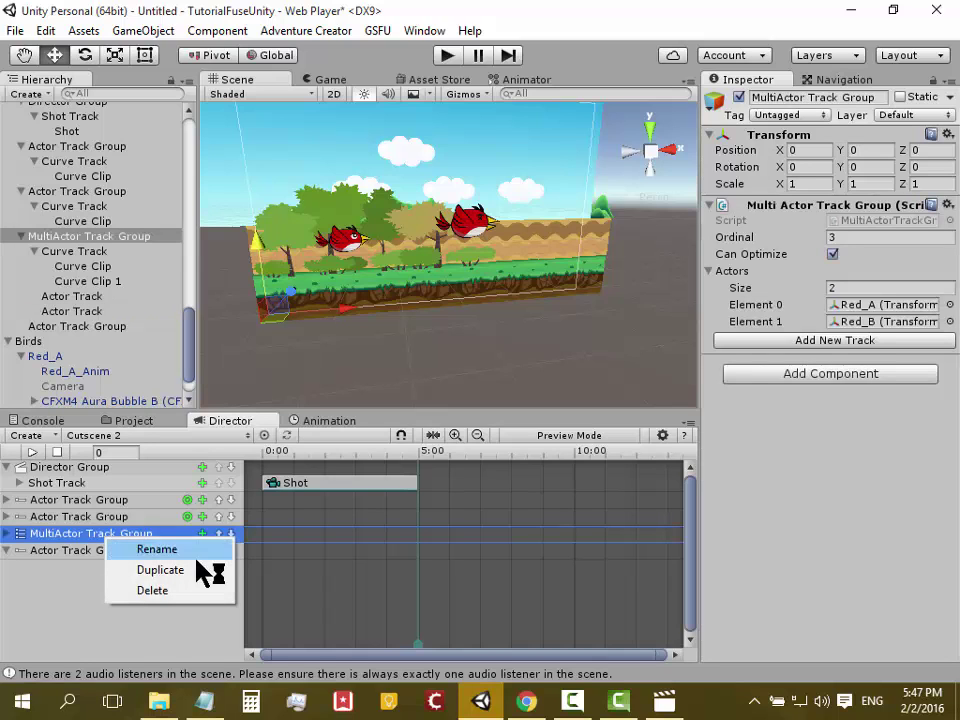
left_click(190, 591)
Set Birds as the Actor Track Group's actor and add a Curve Track
left_click(104, 536)
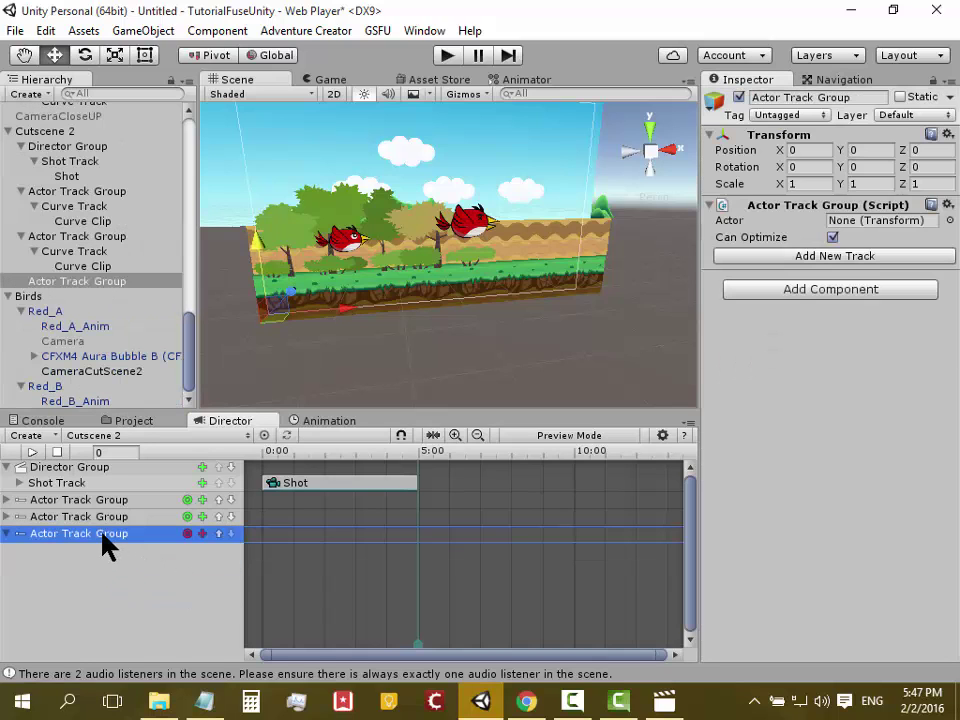
left_click(187, 533)
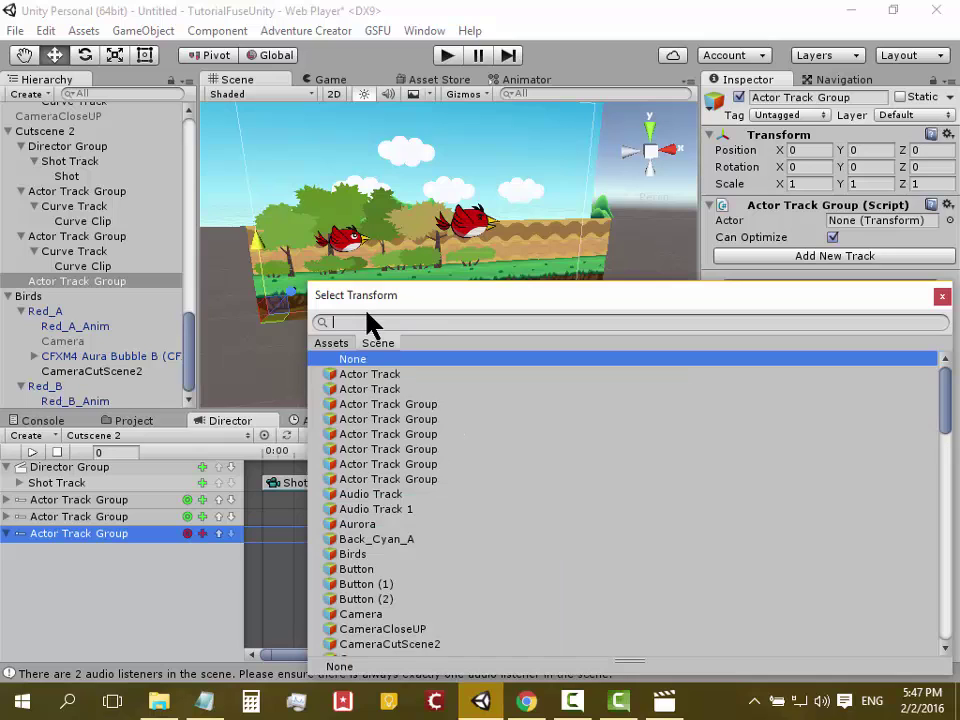
type("B")
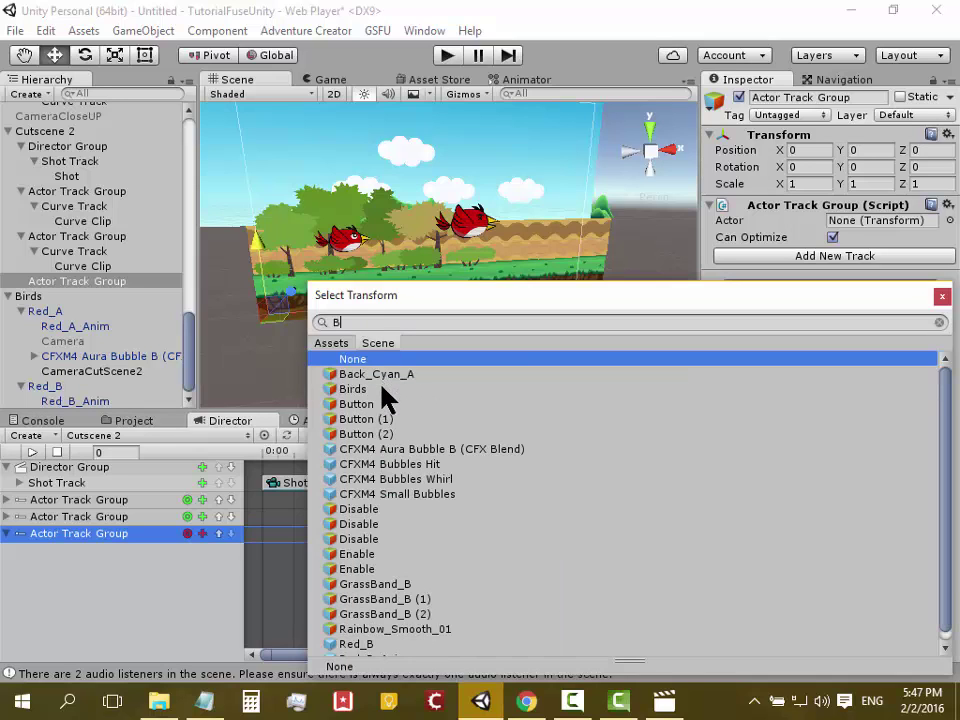
double_click(381, 388)
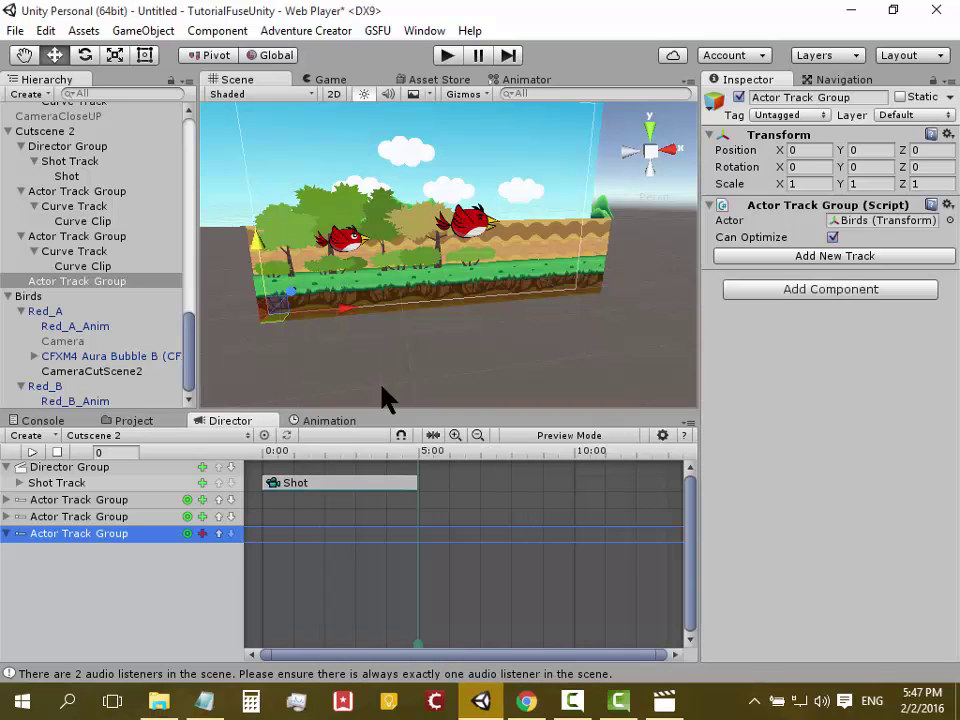
left_click(202, 535)
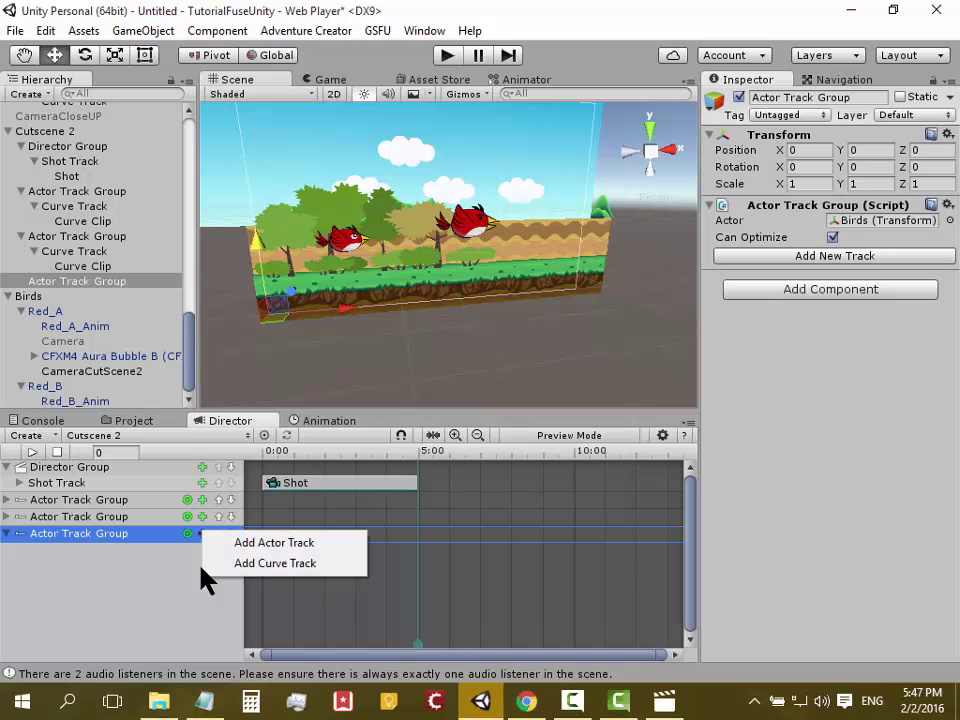
left_click(282, 566)
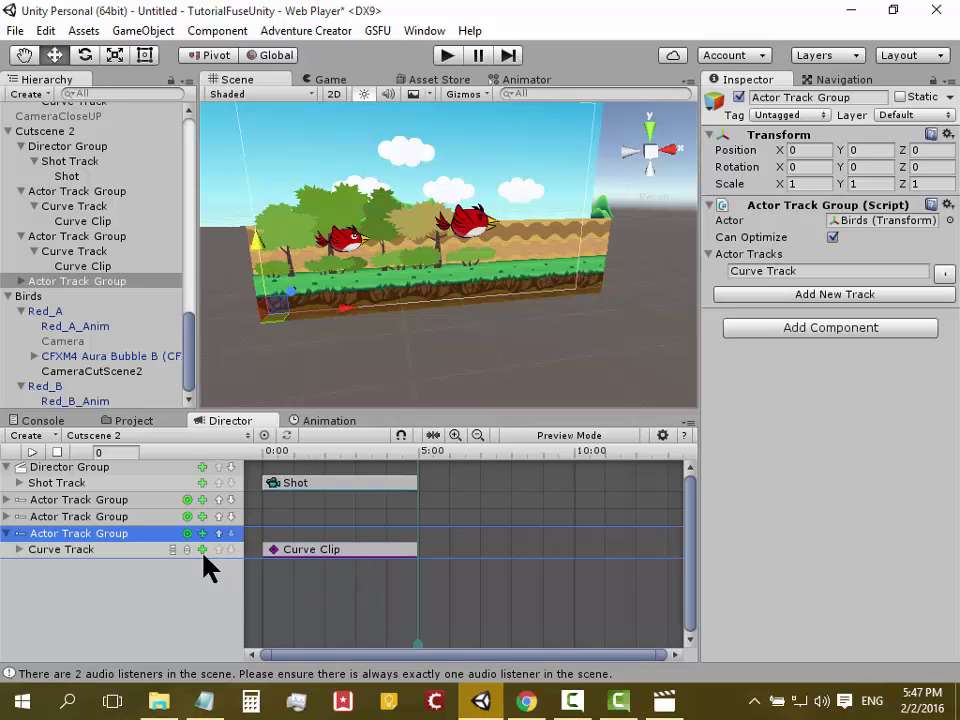
Add a Transform.Position curve to the Birds group's Curve Clip
left_click(331, 553)
right_click(331, 556)
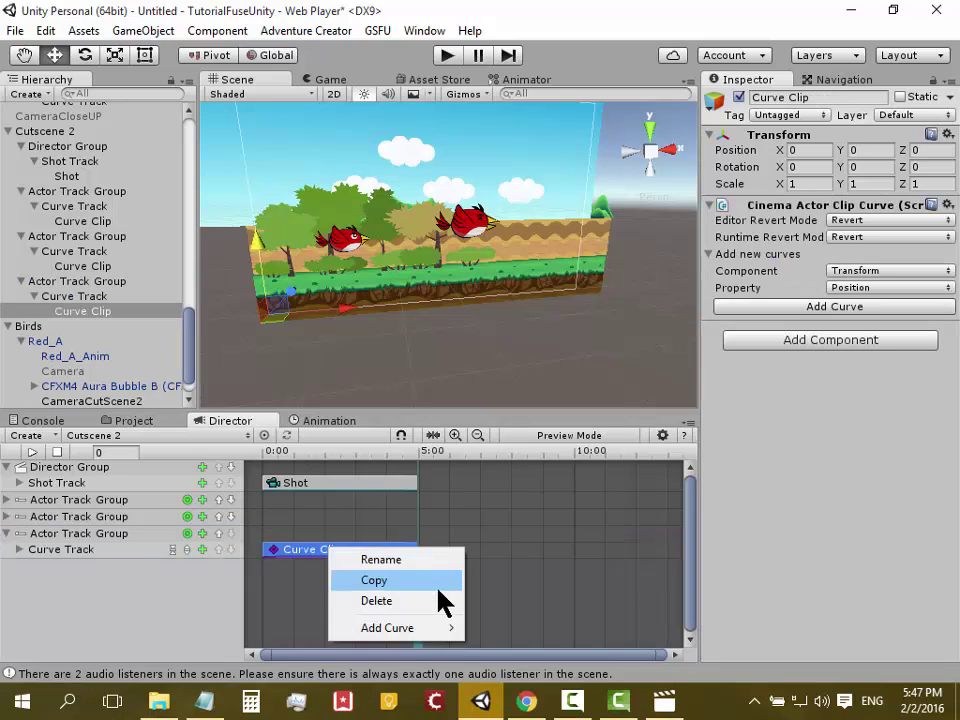
mouse_move(430, 630)
mouse_move(476, 626)
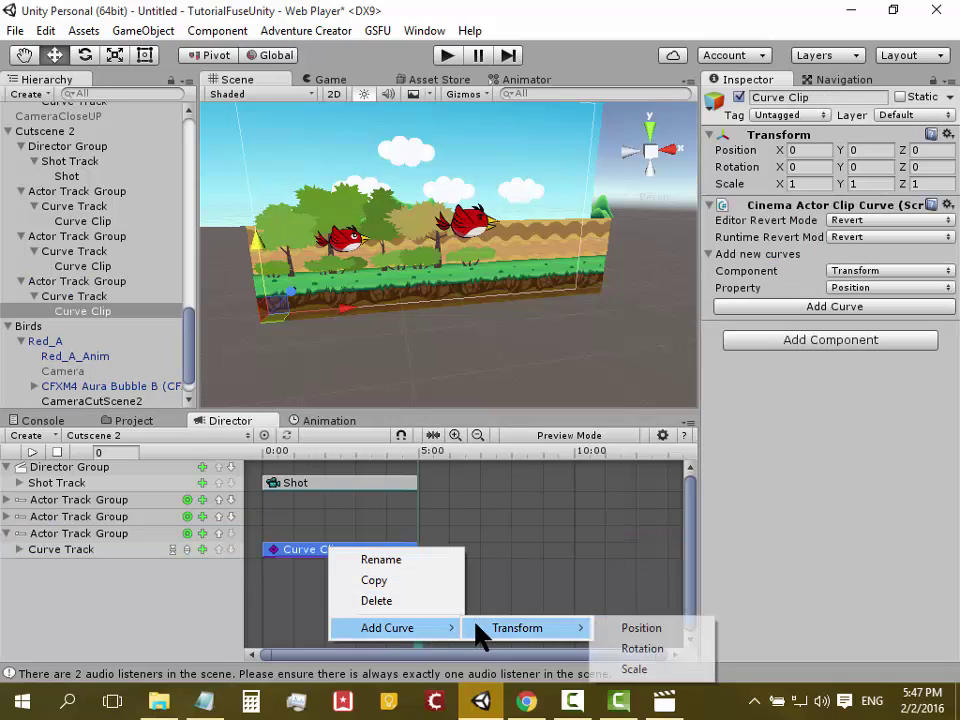
left_click(625, 630)
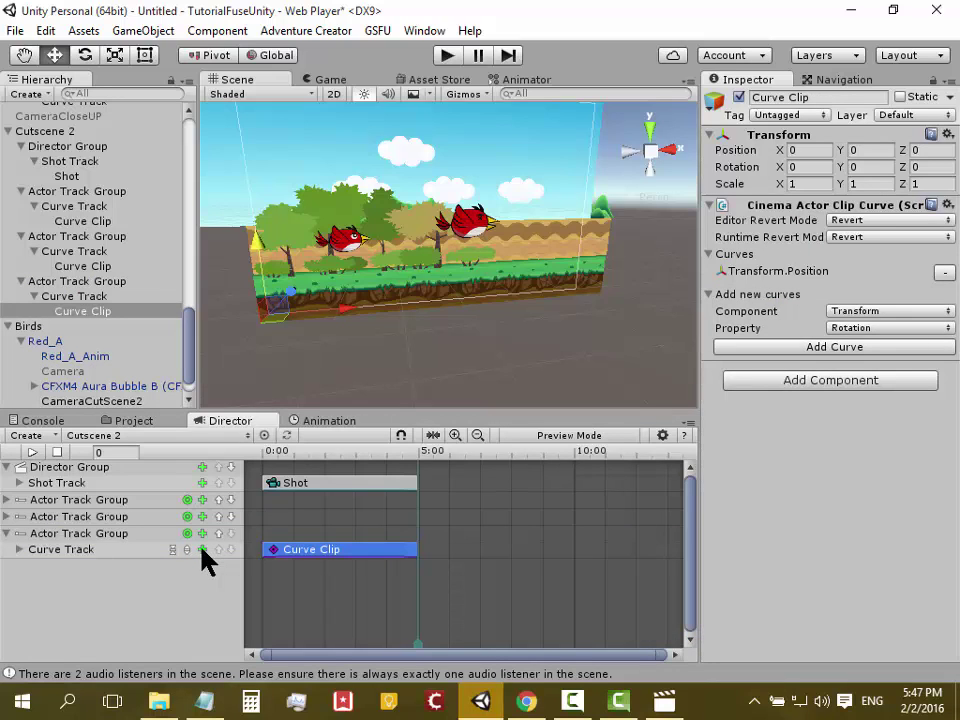
Expand the Curve Track, edit the clip's position values, and preview from 0:00
left_click(20, 549)
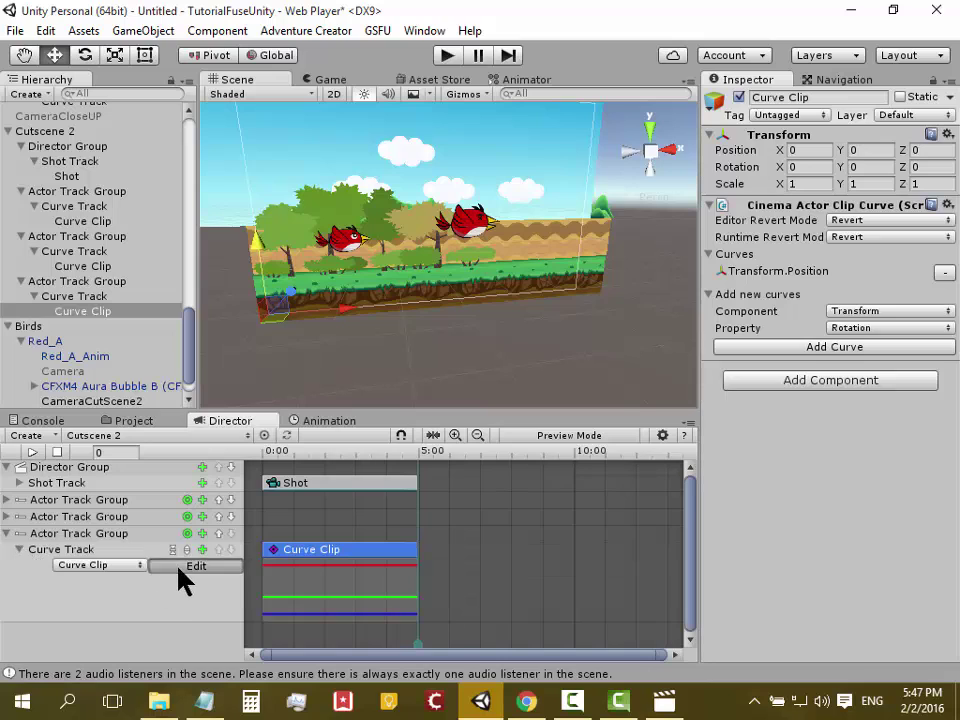
left_click(180, 567)
scroll(437, 600, "down", 1)
scroll(437, 600, "down", 1)
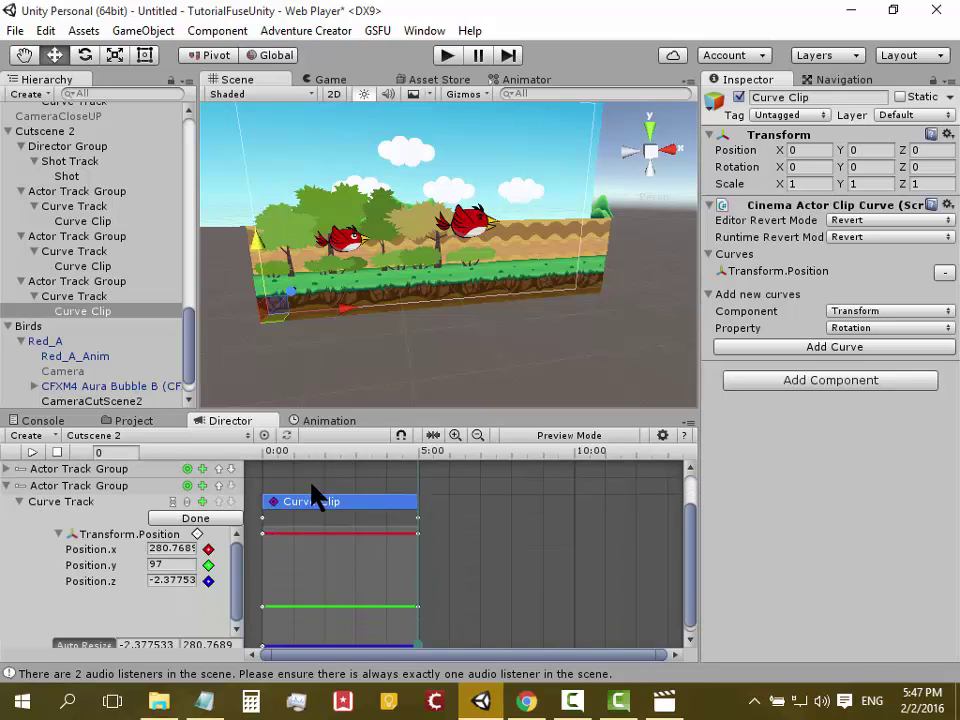
left_click(260, 452)
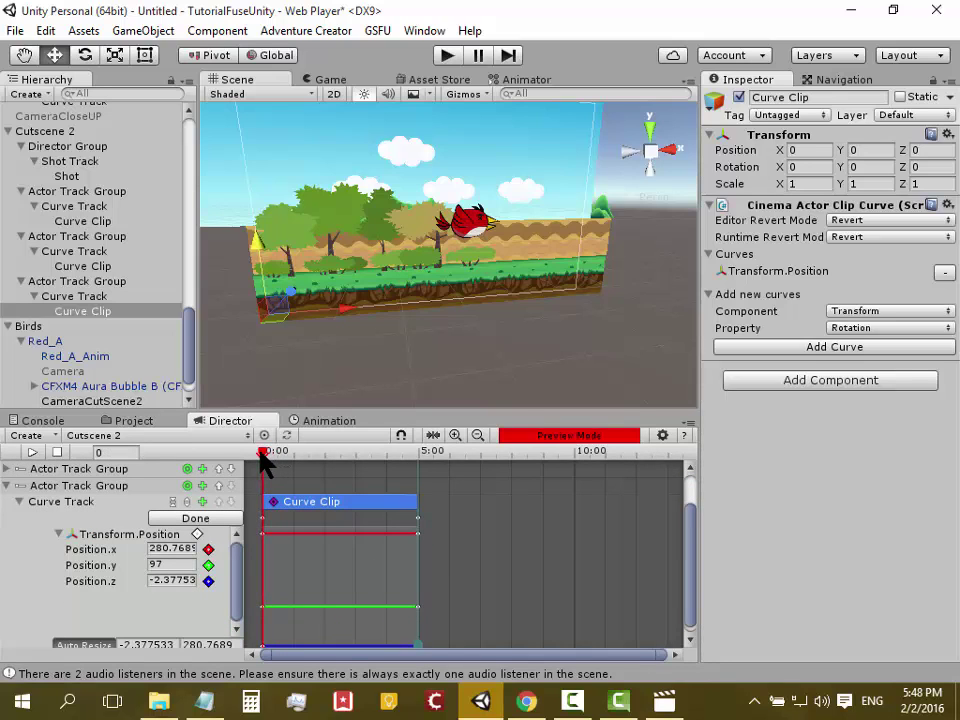
Select the Birds parent, raise it slightly, and switch the scene to 2D view
left_click(50, 341)
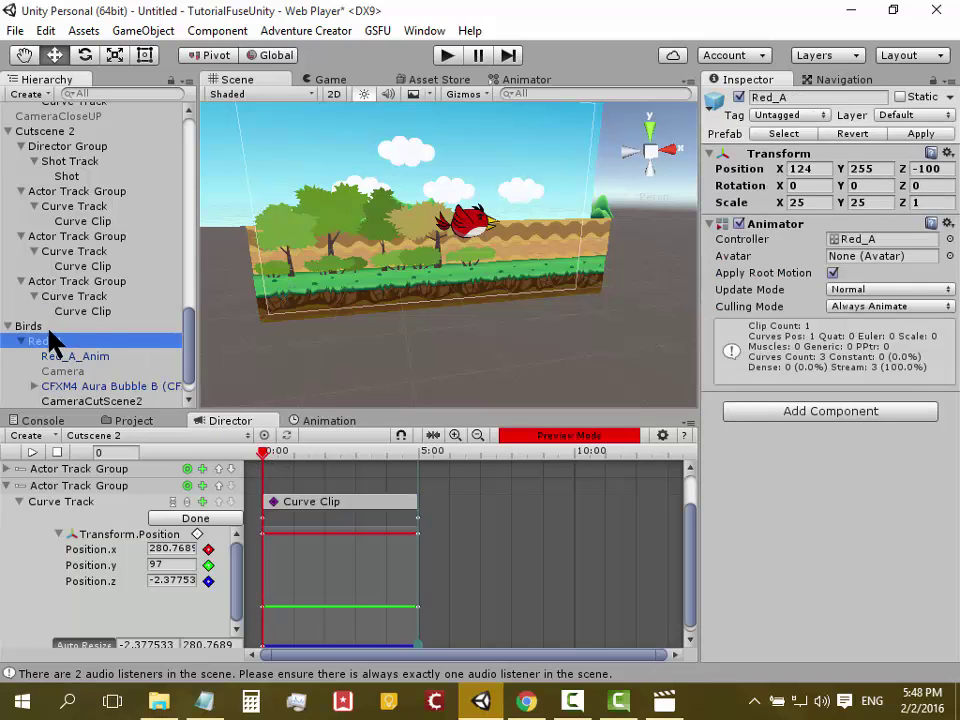
left_click(44, 328)
left_click_drag(448, 172, 447, 135)
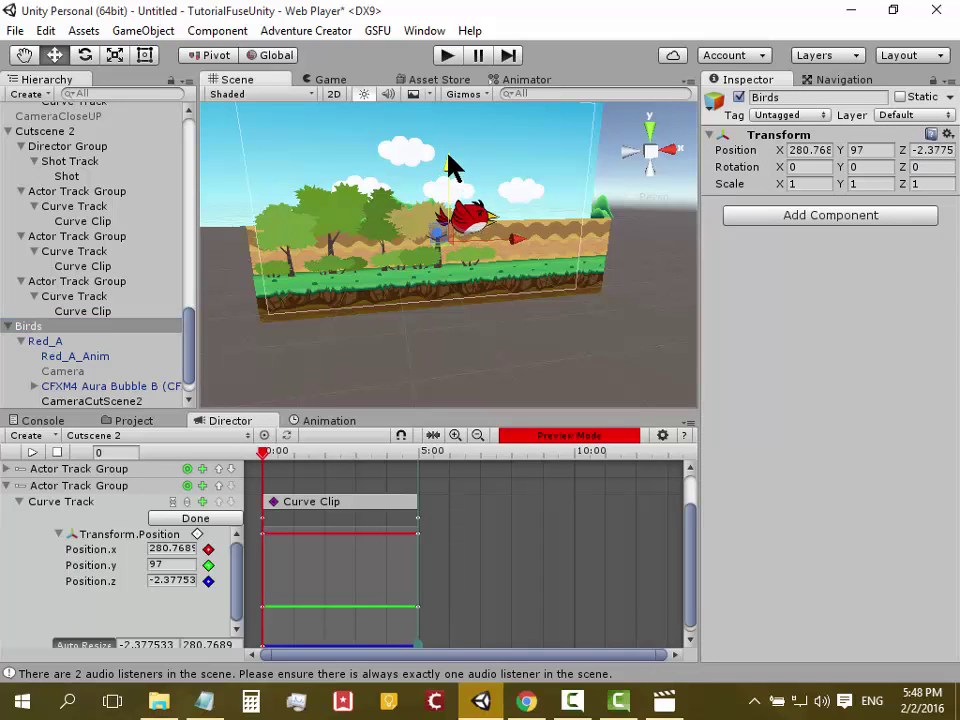
scroll(424, 224, "down", 3)
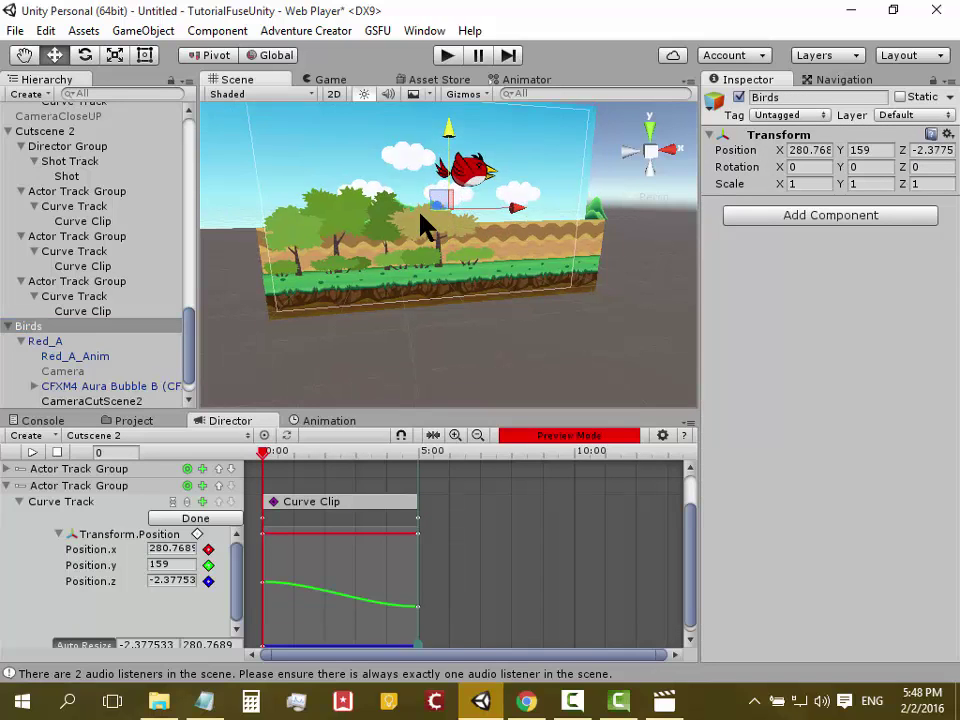
left_click(333, 95)
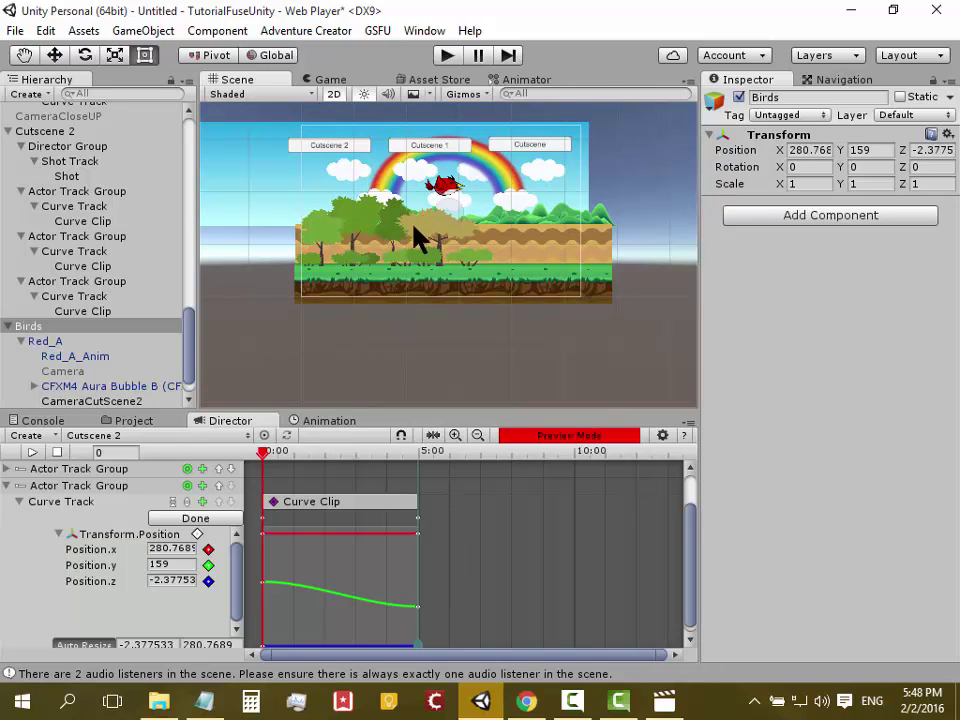
At about 1.65 s, move the Birds group down to Position Y -33
left_click(314, 453)
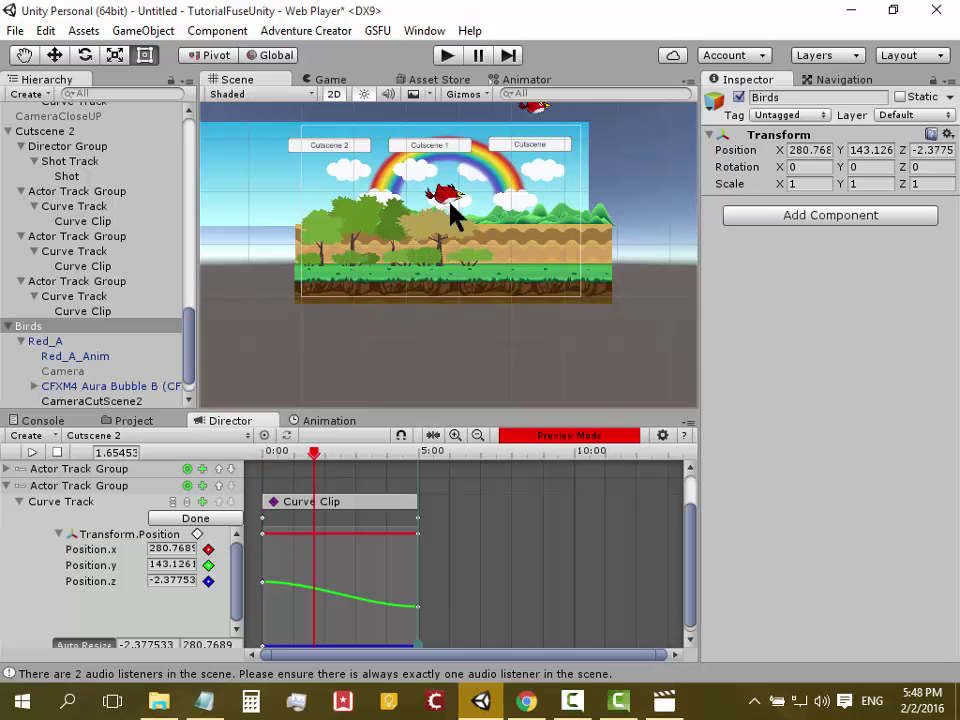
scroll(450, 207, "down", 2)
scroll(456, 252, "down", 1)
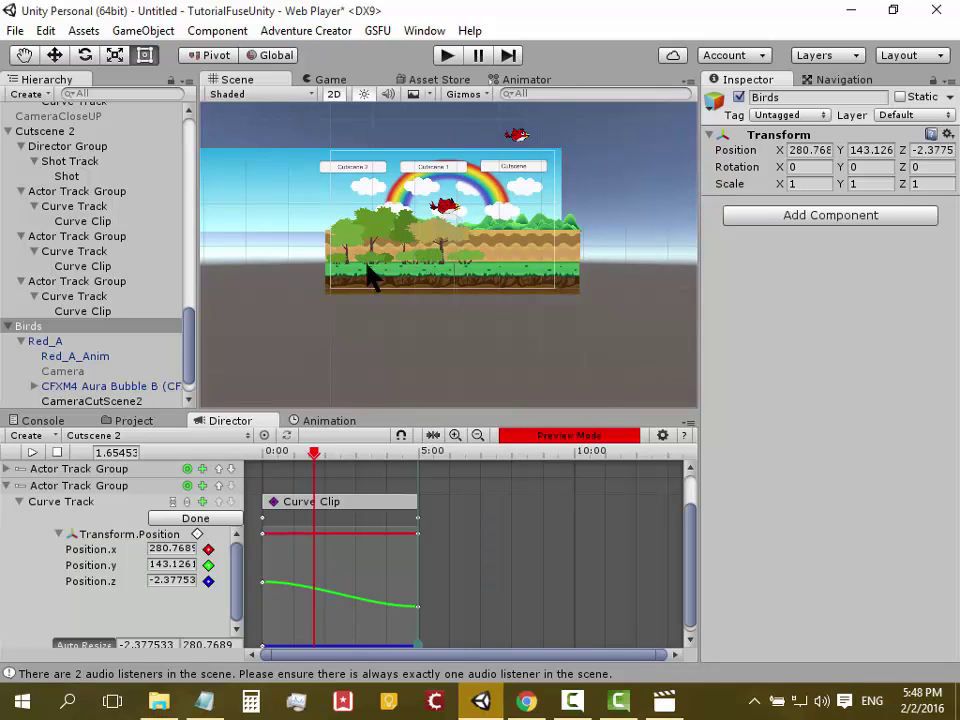
left_click(45, 326)
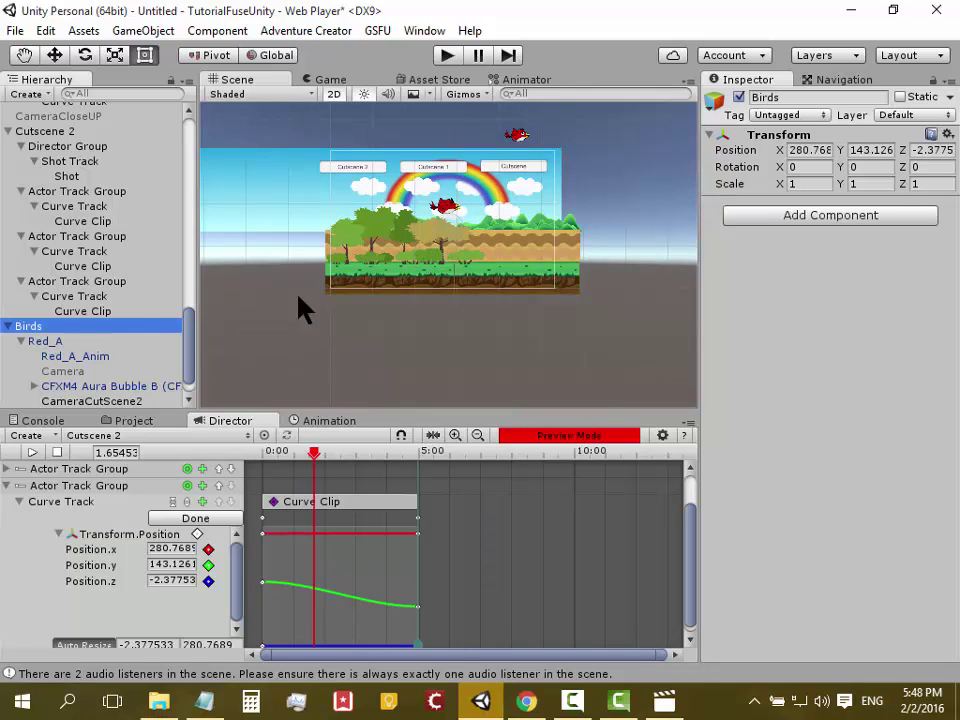
middle_click_drag(364, 261, 362, 276)
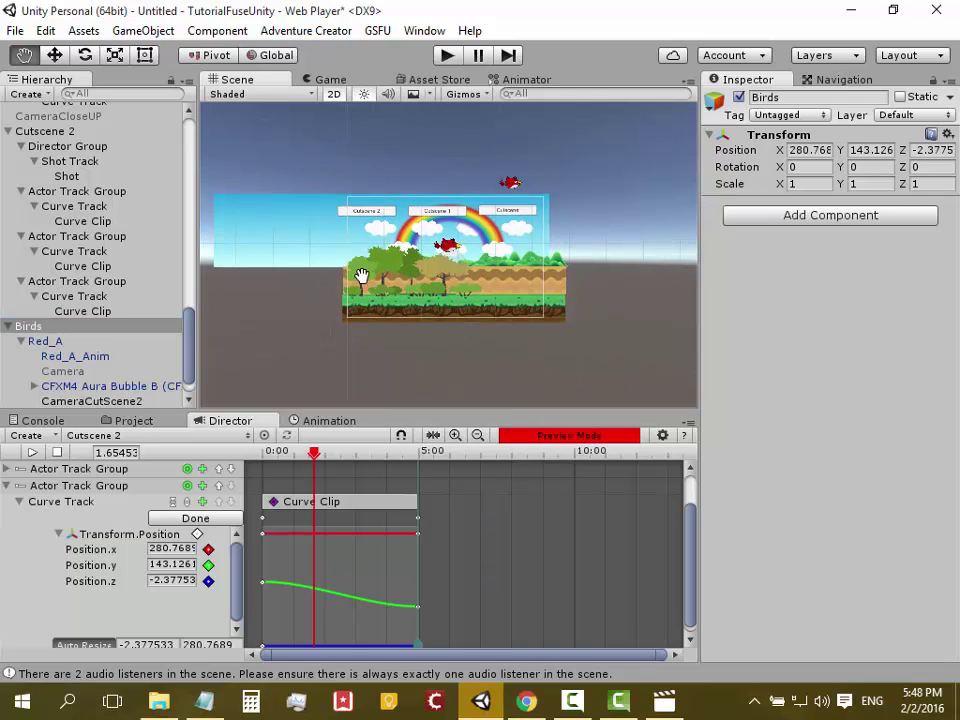
scroll(384, 311, "up", 3)
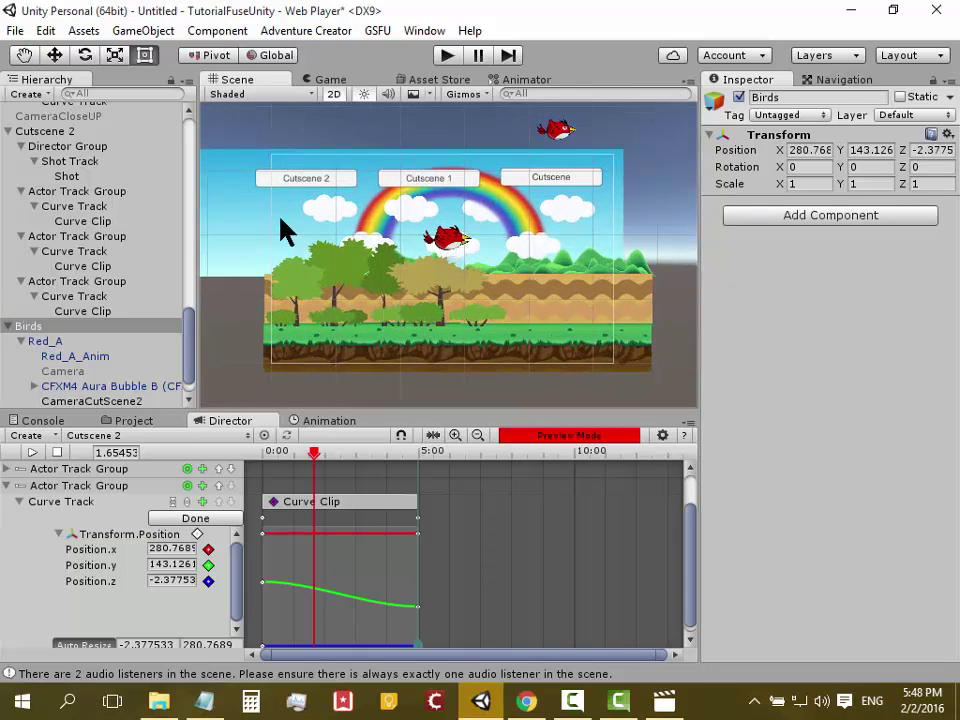
left_click(55, 55)
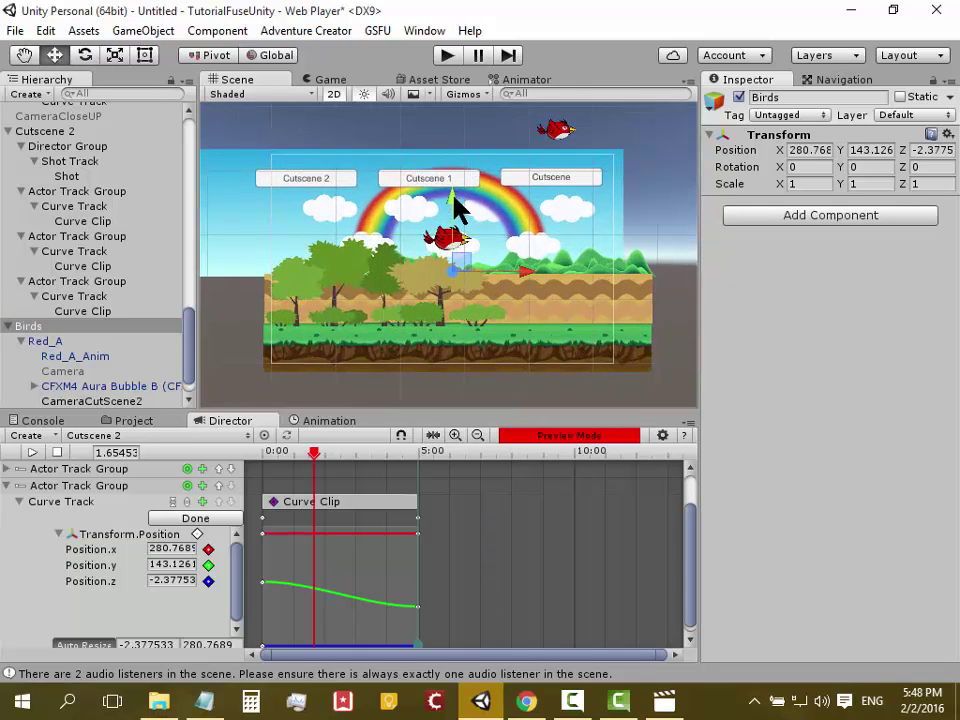
left_click_drag(456, 208, 452, 318)
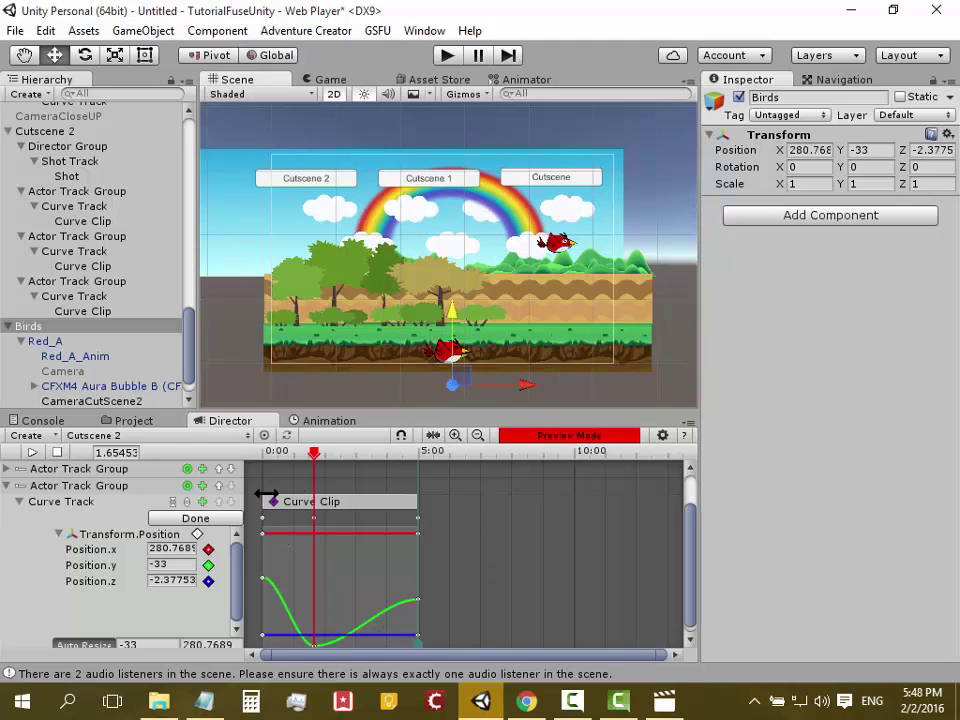
At about 3.3 s, raise the Birds group to Position Y 100, then rewind to 0:00
left_click_drag(316, 468, 368, 476)
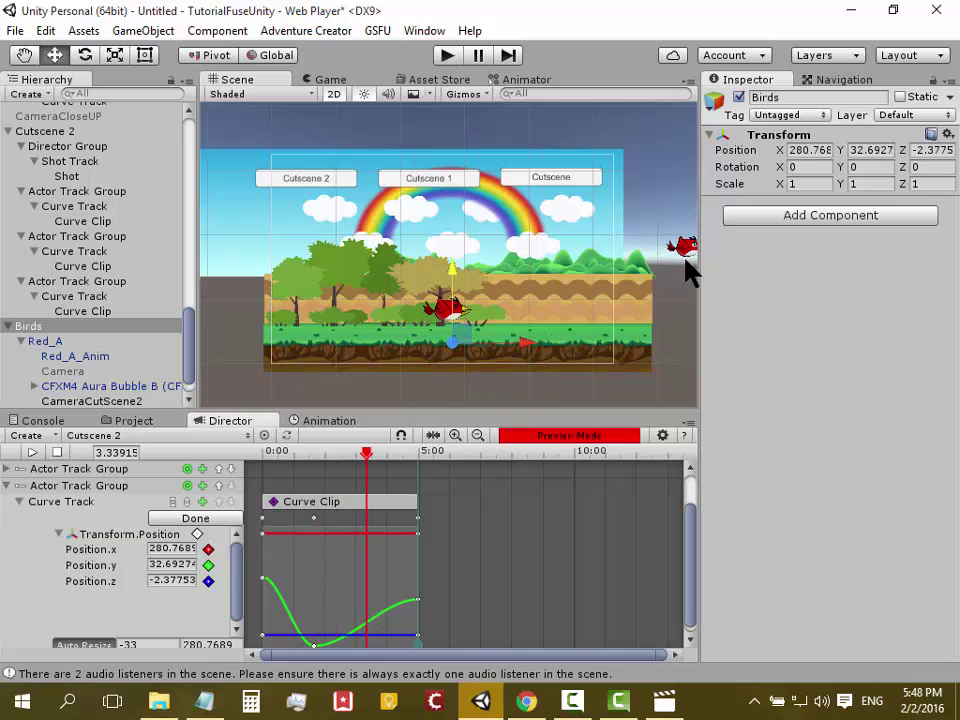
left_click_drag(456, 272, 449, 228)
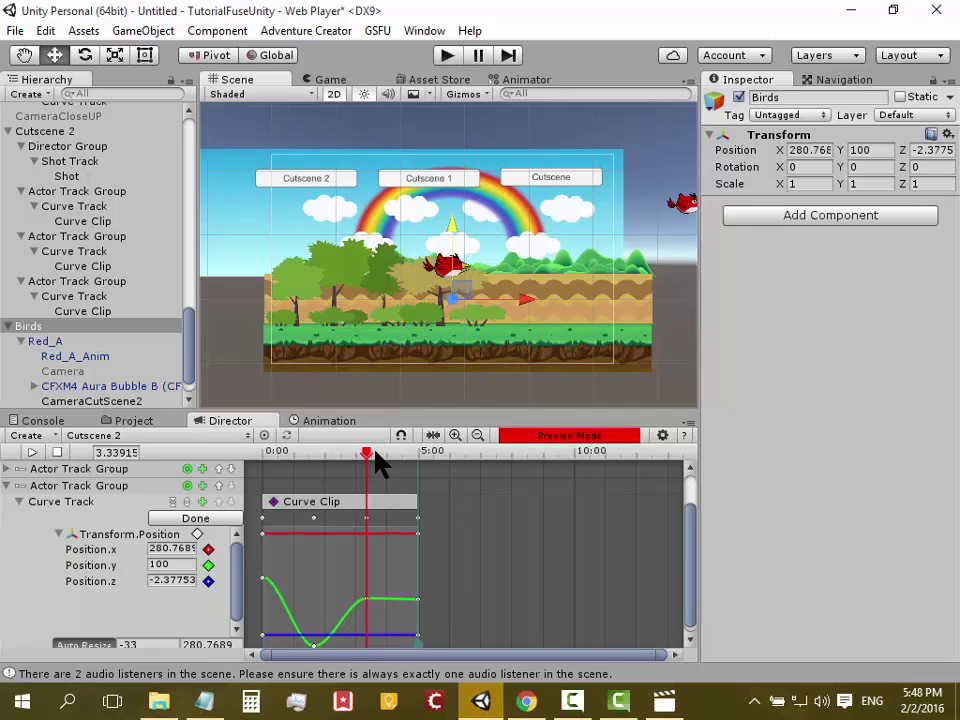
left_click_drag(378, 462, 263, 452)
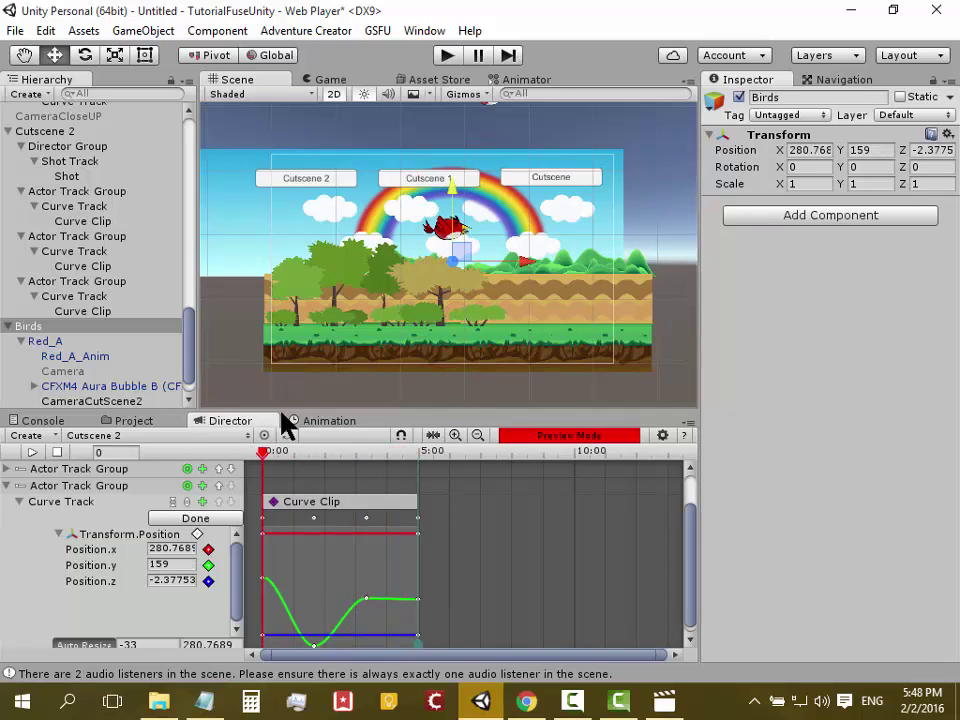
Enter Play mode to watch Cutscene 2 with both red birds flying
left_click(132, 31)
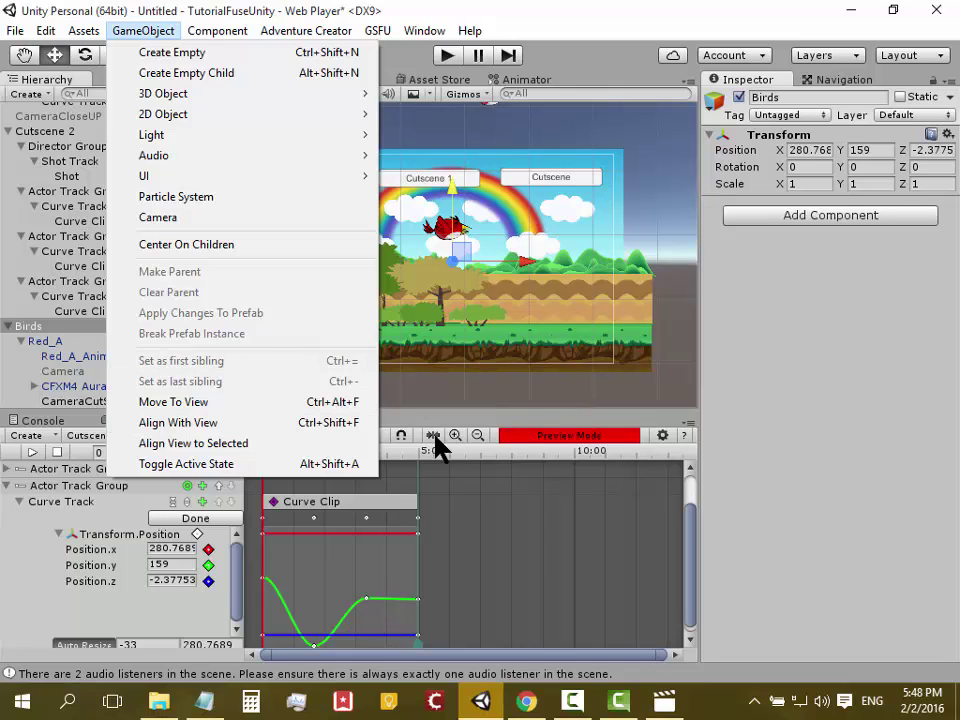
left_click(447, 58)
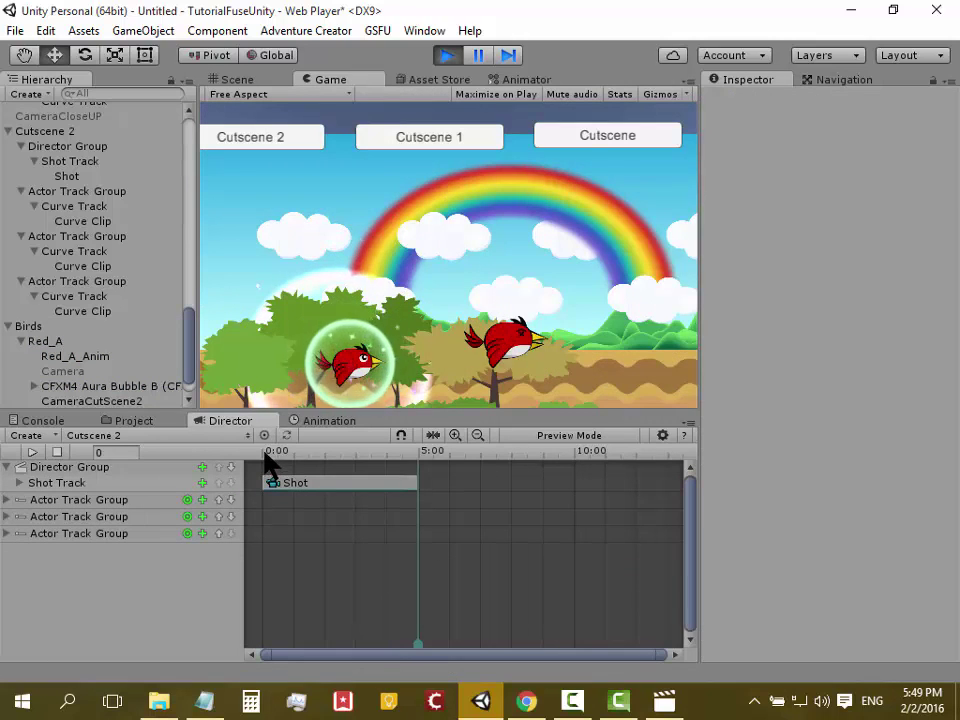
In the Scene view, scrub Cutscene 2's playhead through about 0.72, 1.9 and 3.46 seconds
left_click_drag(265, 453, 251, 446)
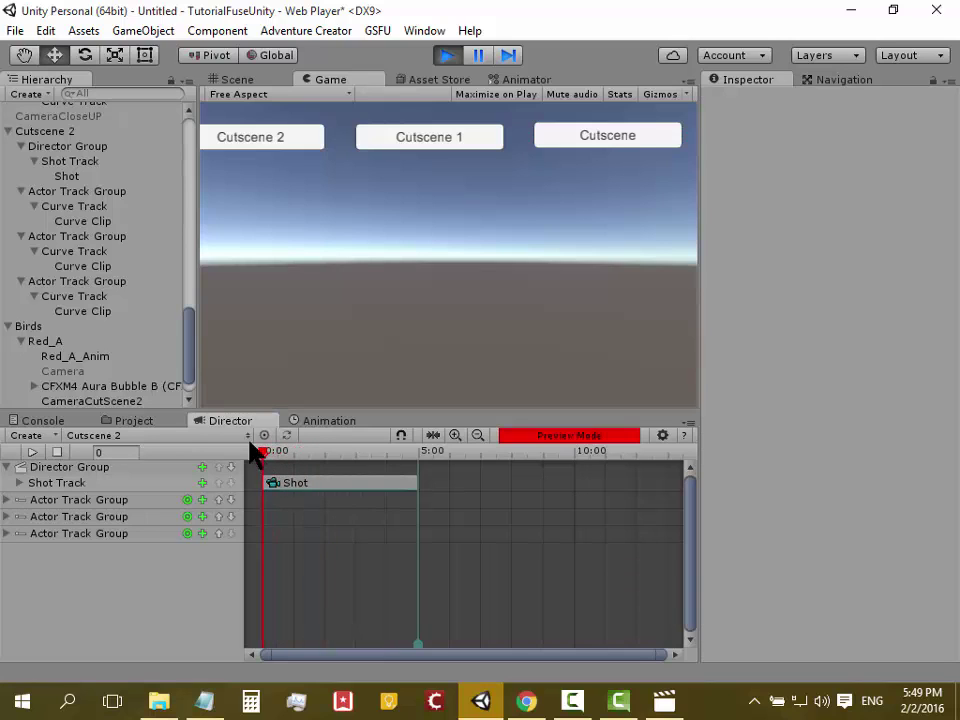
left_click(236, 80)
mouse_move(270, 458)
left_mouse_down()
mouse_move(310, 455)
mouse_move(345, 483)
mouse_move(313, 512)
mouse_move(343, 528)
mouse_move(310, 535)
mouse_move(272, 516)
mouse_move(307, 545)
left_mouse_up()
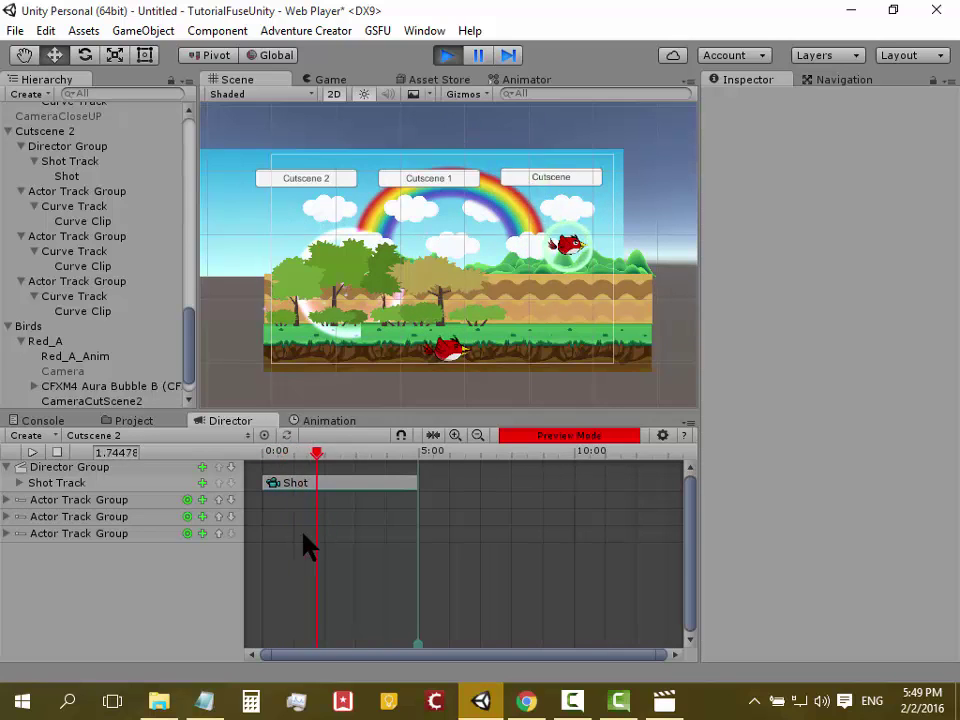
mouse_move(304, 535)
left_mouse_down()
mouse_move(320, 535)
mouse_move(294, 530)
mouse_move(327, 521)
left_mouse_up()
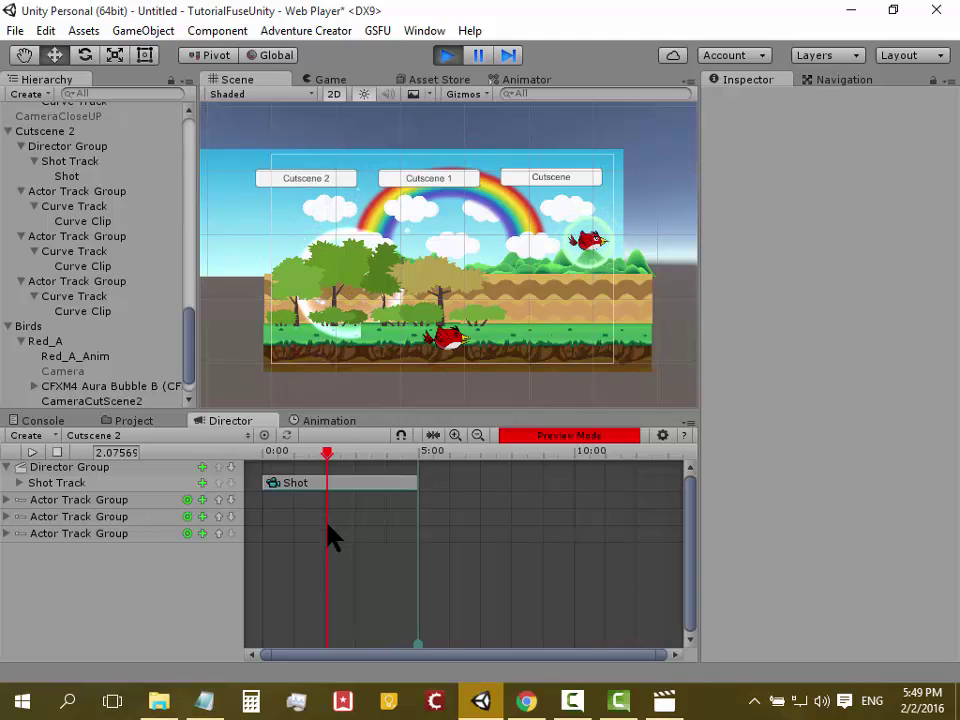
mouse_move(330, 535)
left_mouse_down()
mouse_move(370, 540)
mouse_move(300, 557)
mouse_move(318, 594)
left_mouse_up()
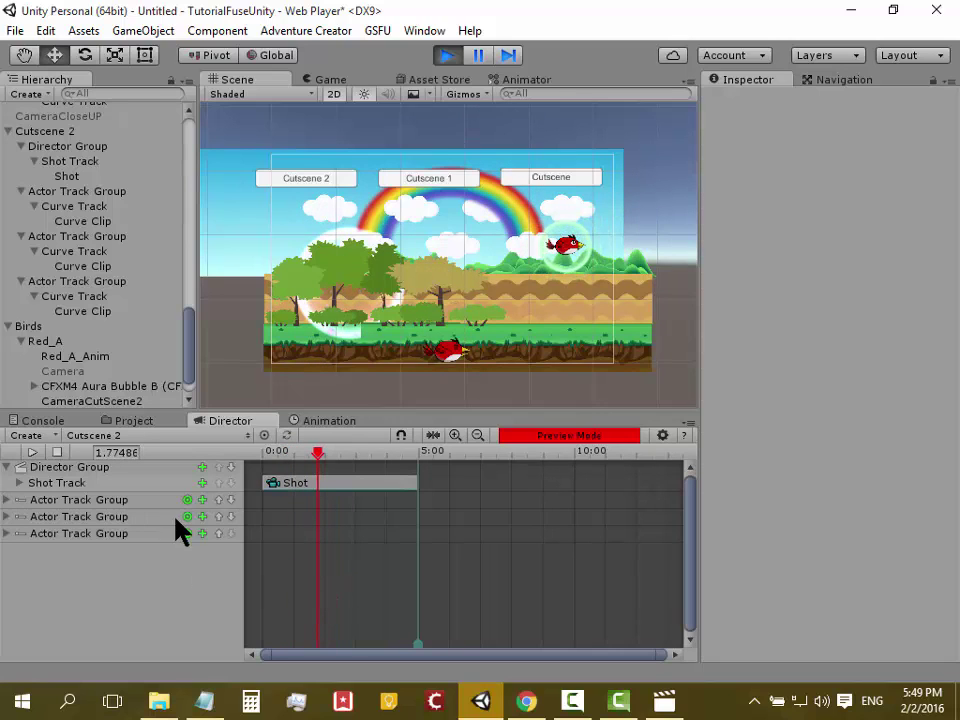
Create a MultiActor Track Group and add an Actor Track to it
left_click(35, 437)
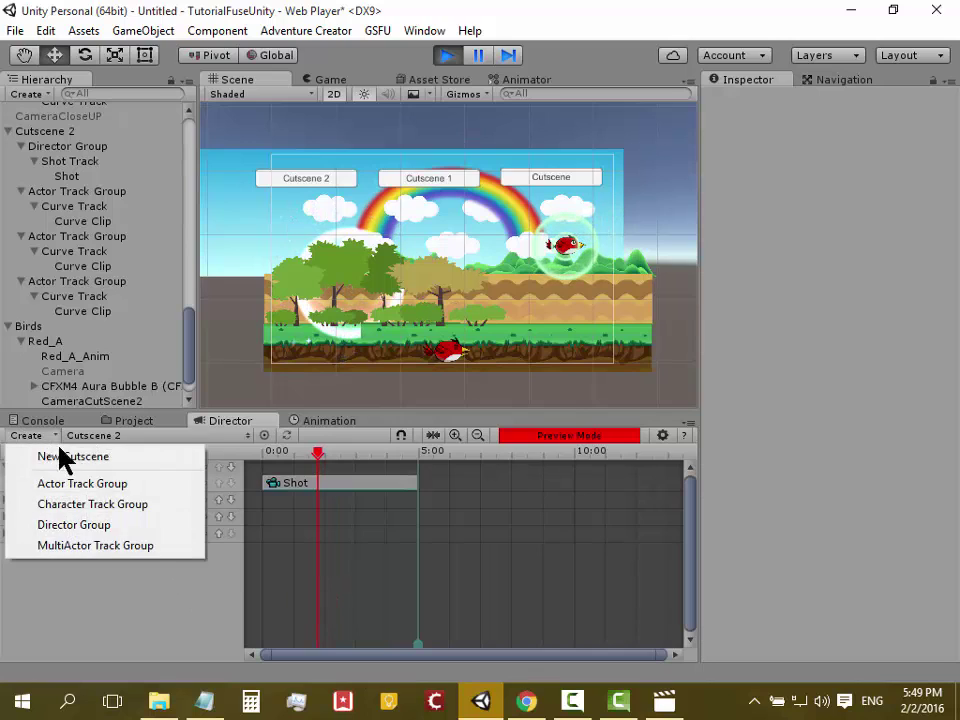
left_click(131, 548)
left_click(201, 550)
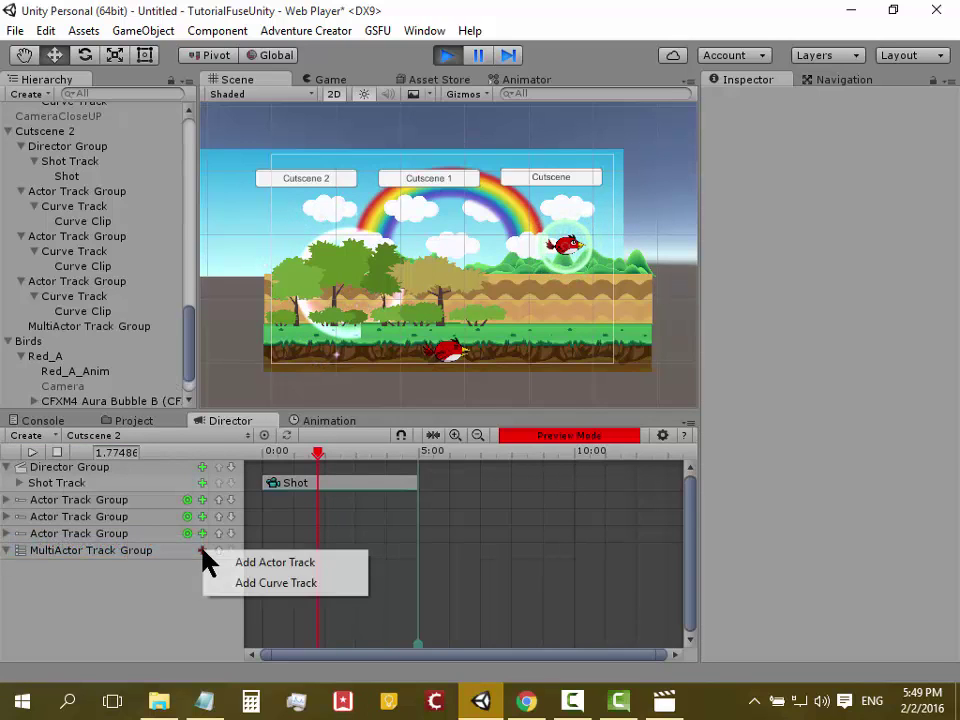
left_click(257, 565)
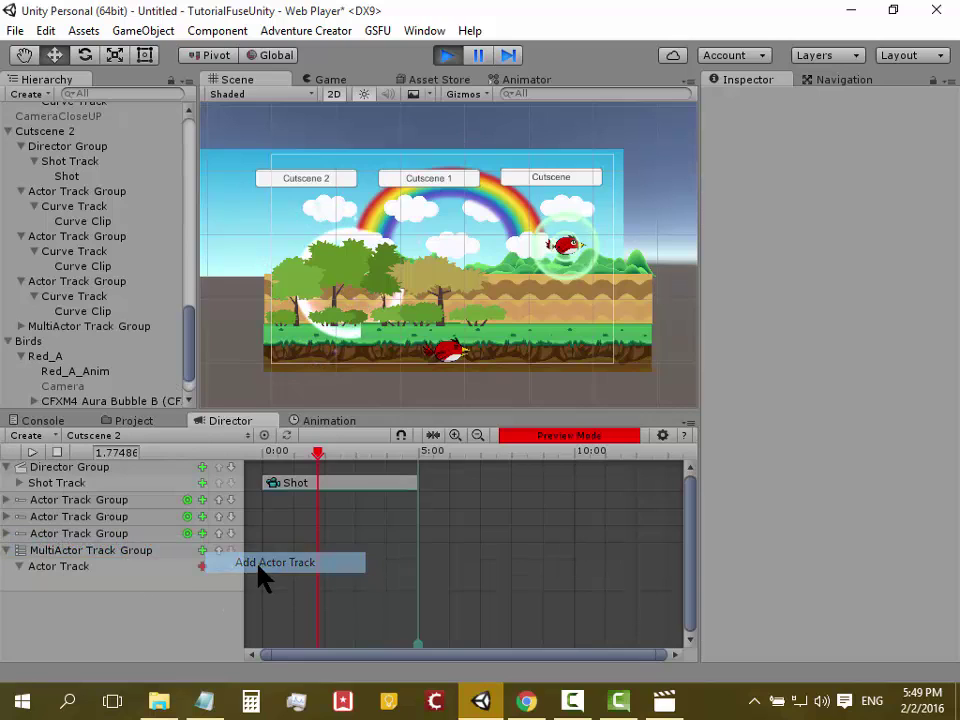
Browse the Actor Track's action menu and reselect the Actor Track
left_click(202, 567)
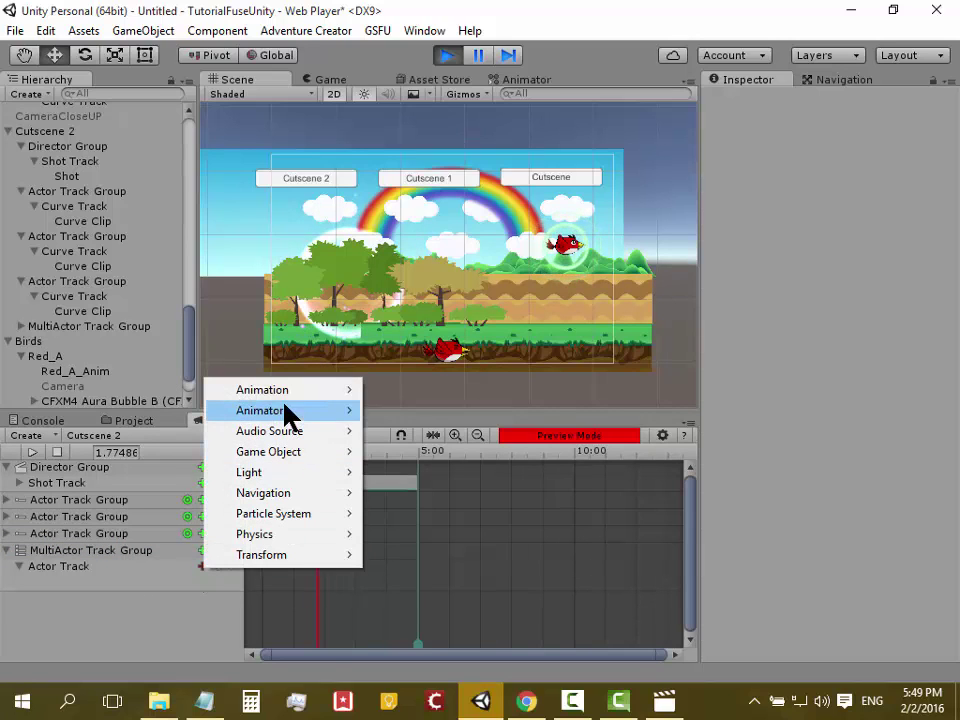
mouse_move(284, 410)
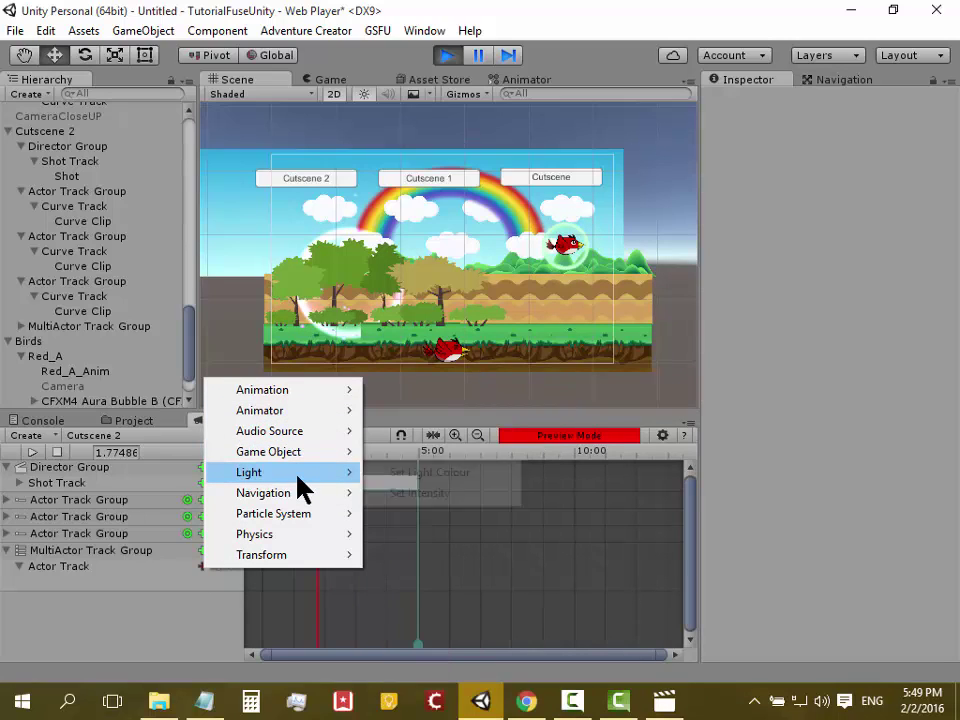
mouse_move(297, 476)
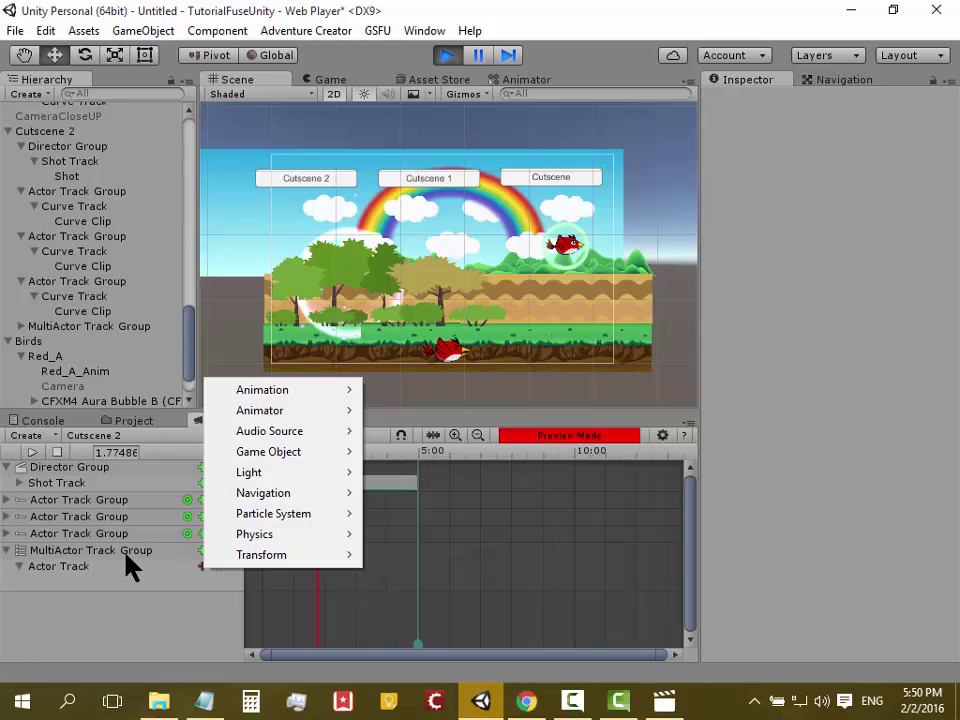
mouse_move(262, 560)
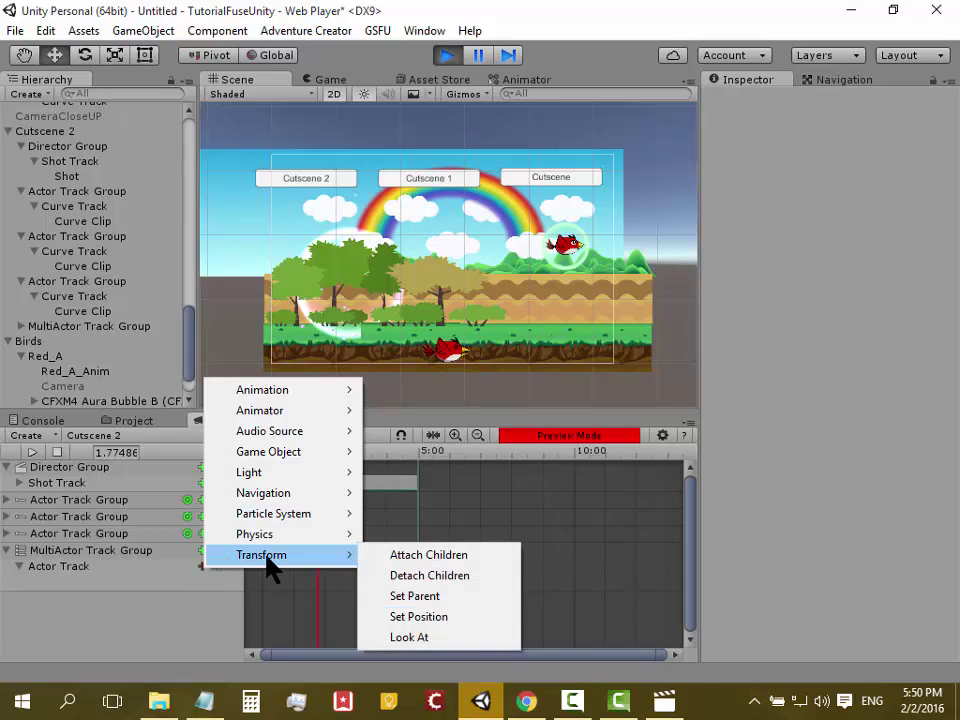
left_click(200, 568)
left_click(200, 568)
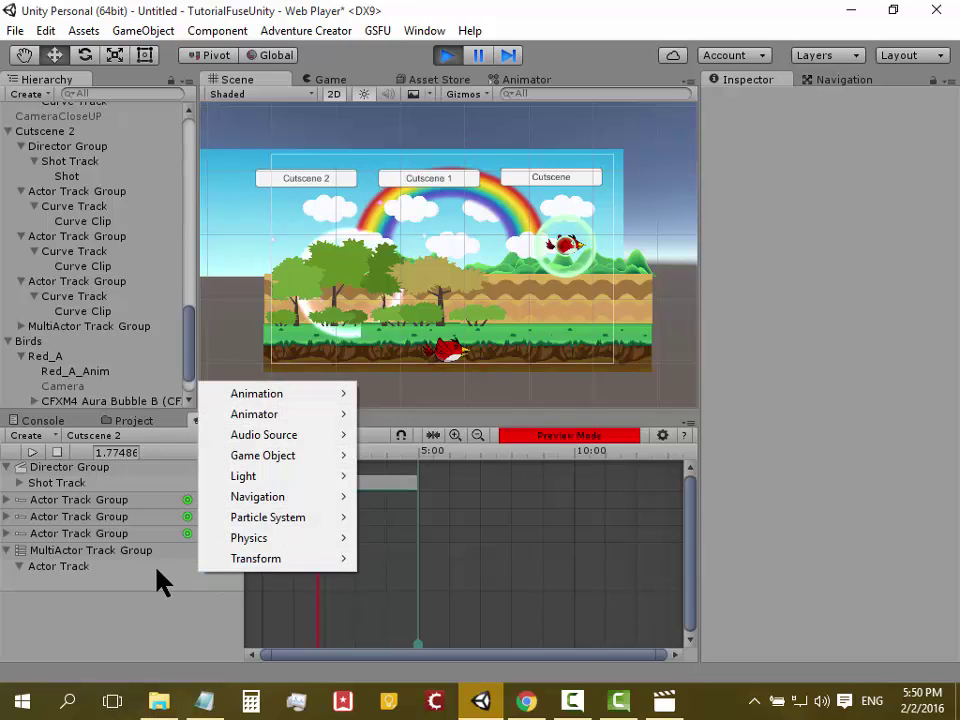
left_click(203, 566)
left_click(203, 566)
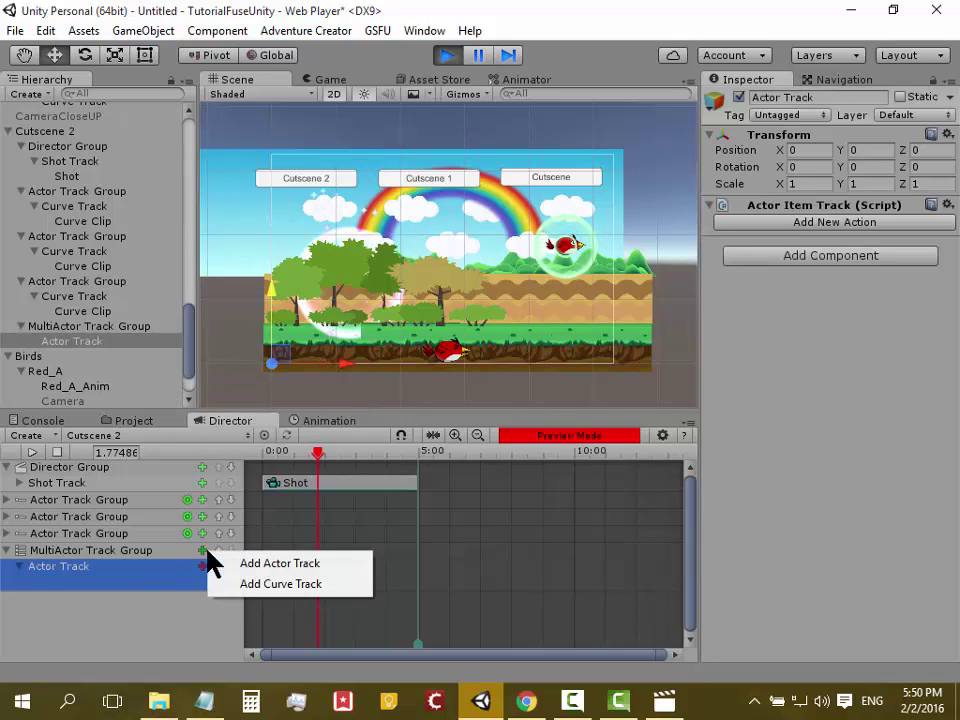
Add a Curve Track with a Curve Clip to the MultiActor group and open the clip's context menu
left_click(244, 586)
left_click(203, 599)
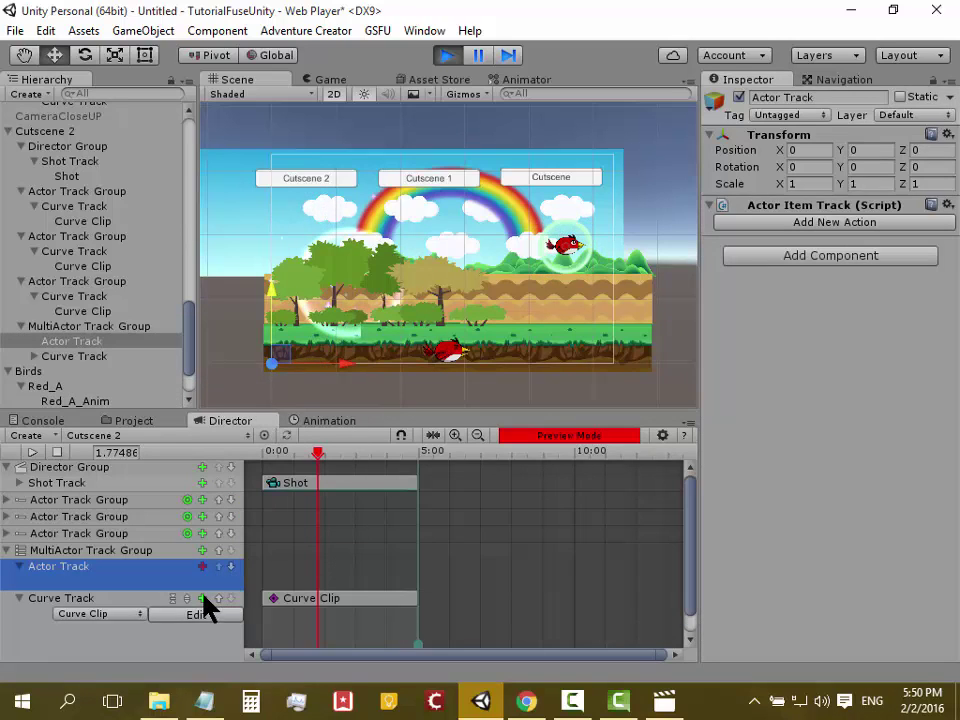
right_click(297, 600)
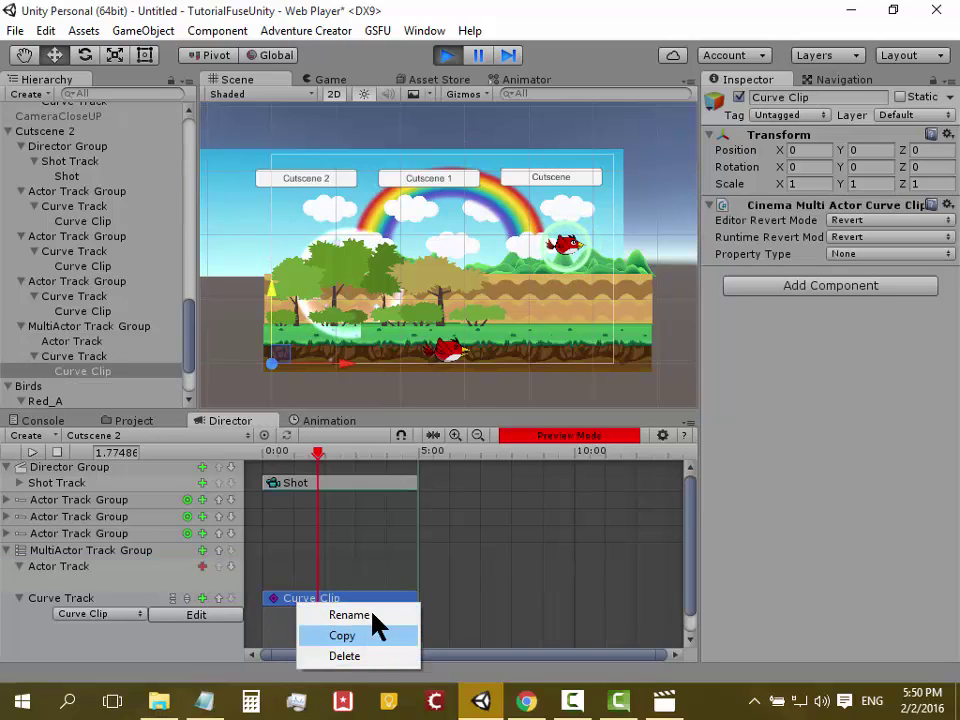